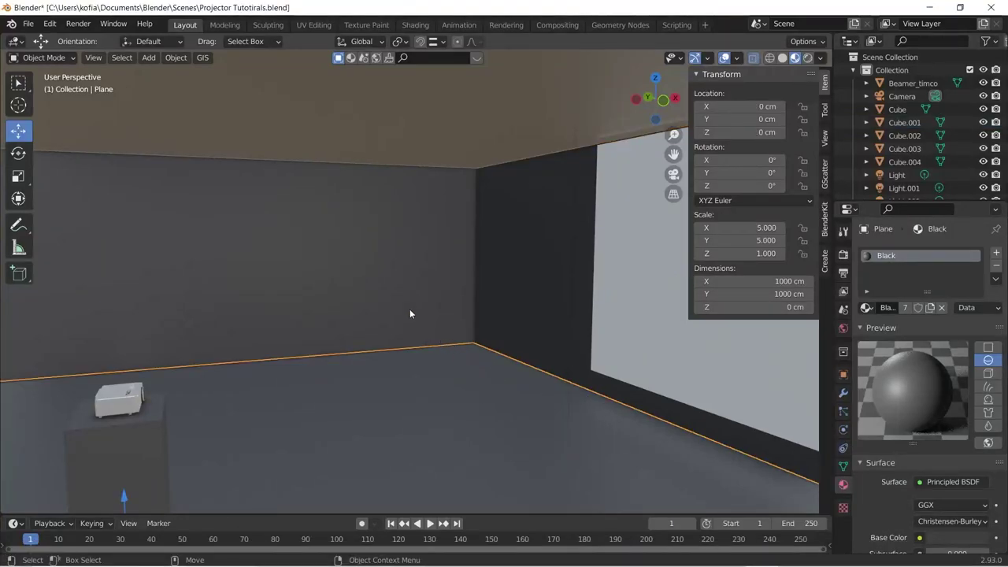
Step: Check the room walls and orbit up to reveal the light above the room
click(408, 313)
click(506, 308)
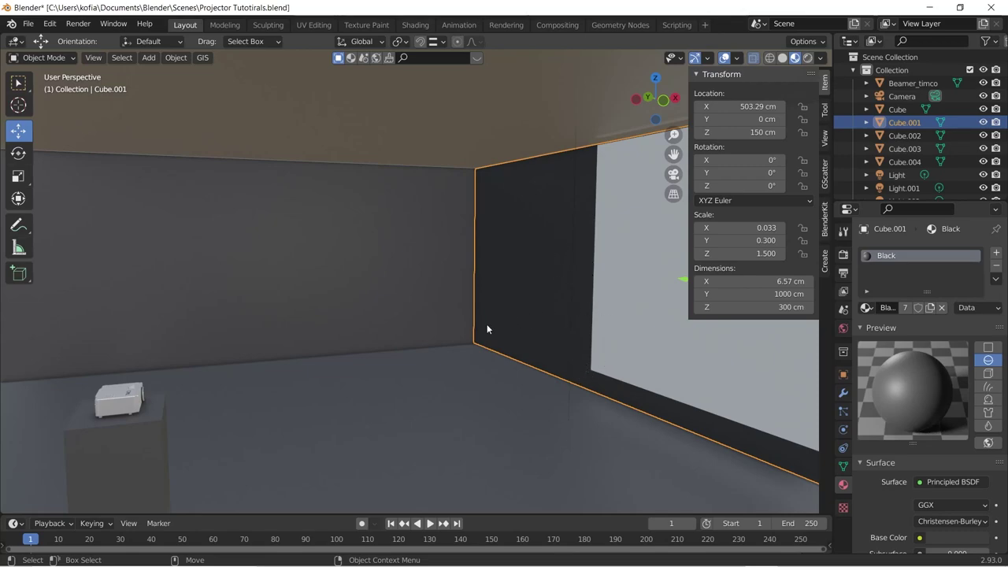
middle_drag(473, 333, 381, 325)
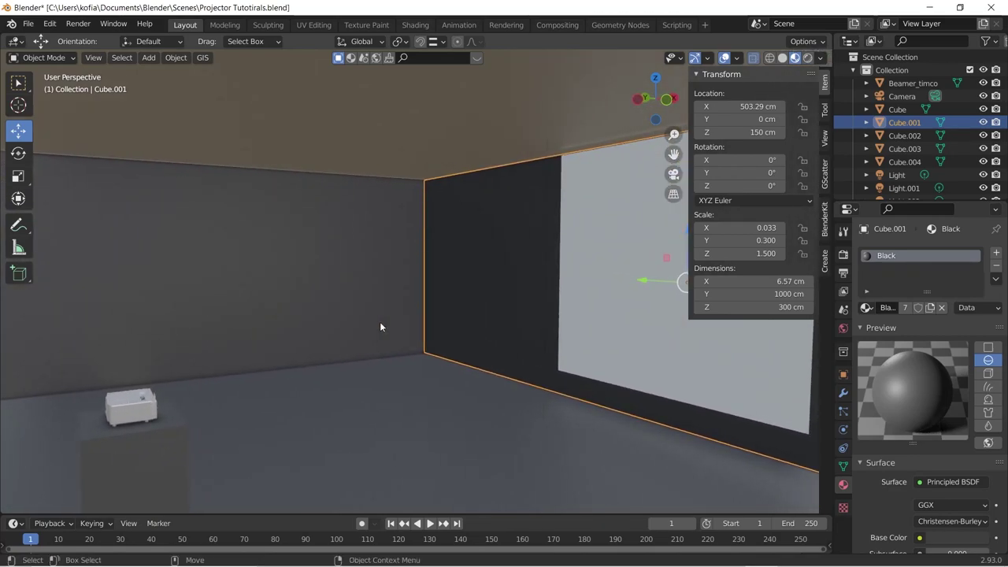
mouse_move(526, 205)
middle_down()
mouse_move(513, 206)
mouse_move(537, 209)
middle_up()
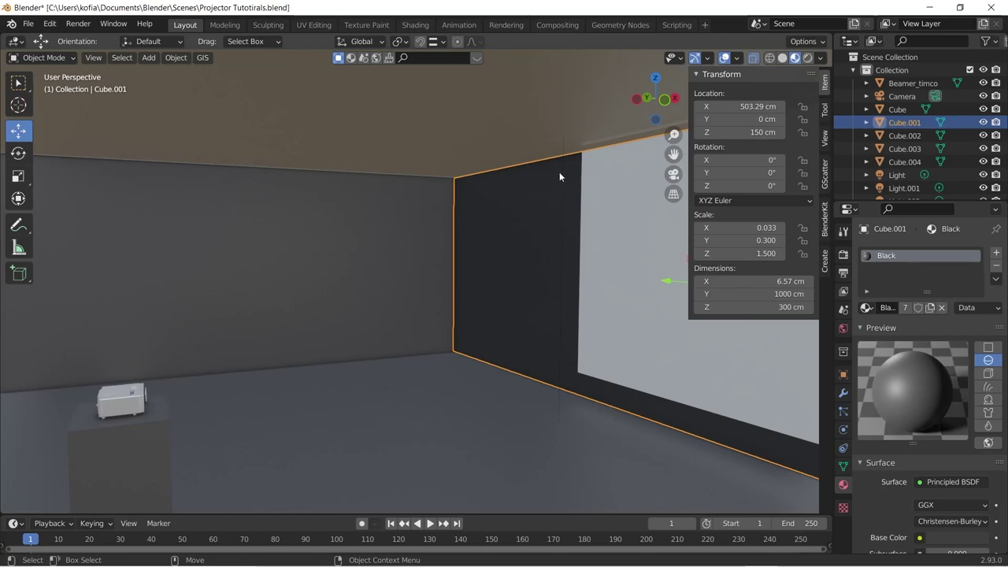
middle_drag(559, 173, 526, 263)
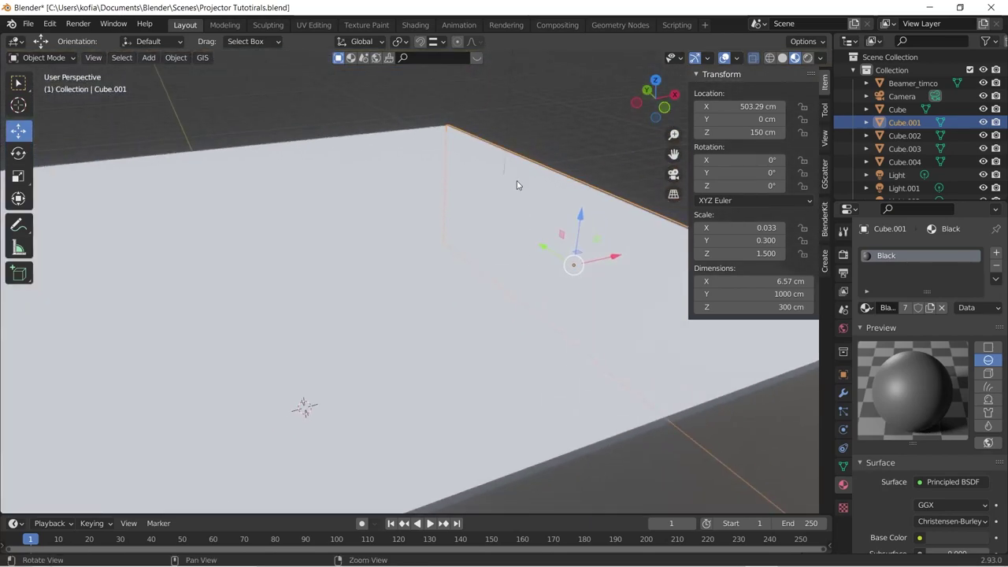
middle_drag(517, 185, 525, 107)
Step: Select the room light and move it down to the projector on the plinth
click(520, 100)
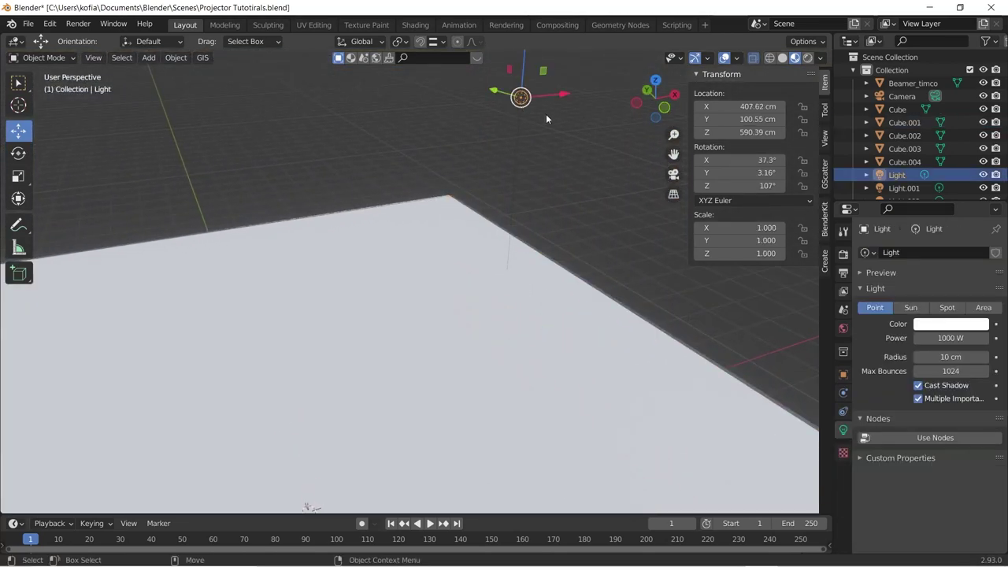
drag(564, 94, 434, 102)
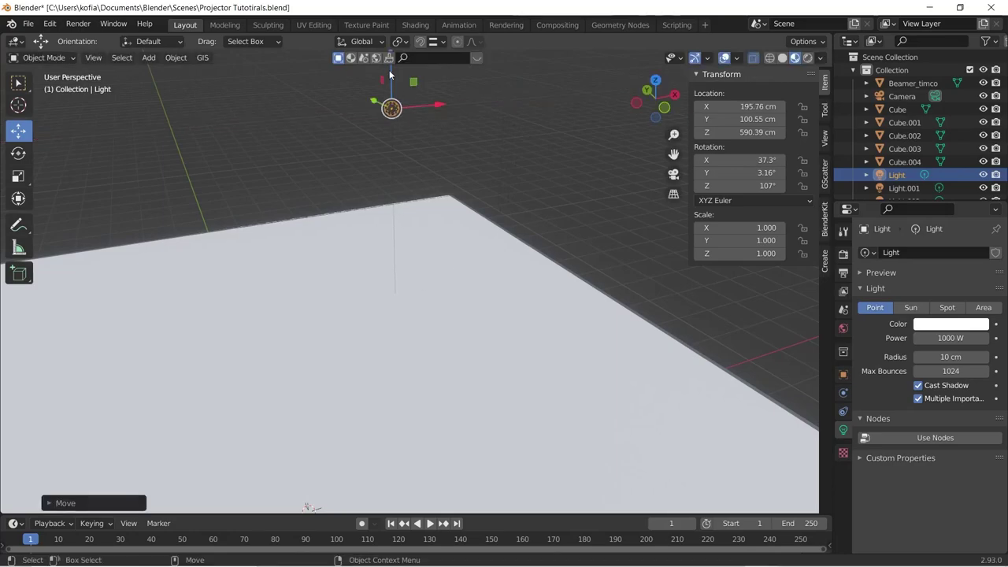
drag(389, 70, 386, 177)
key(KP_Decimal)
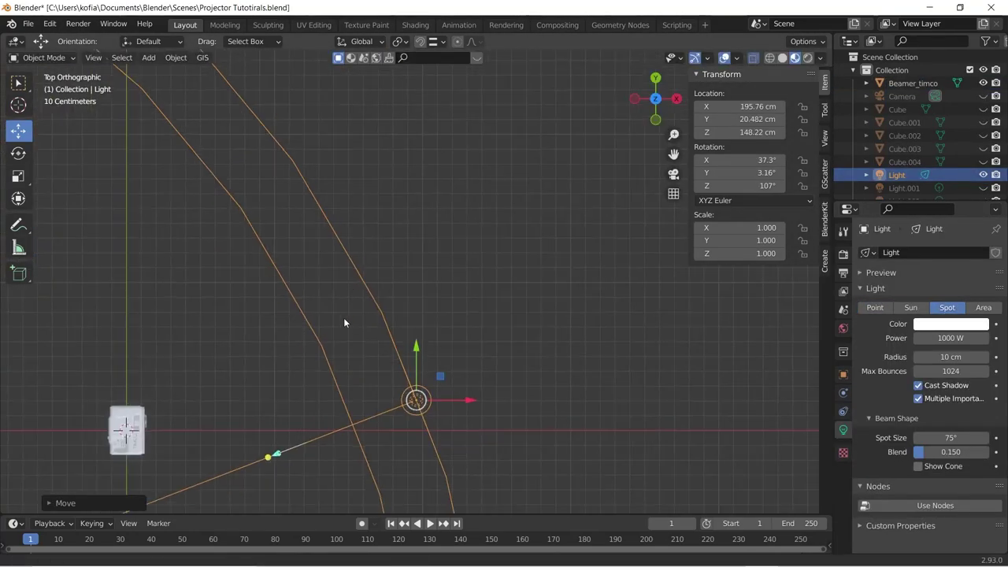
key(g)
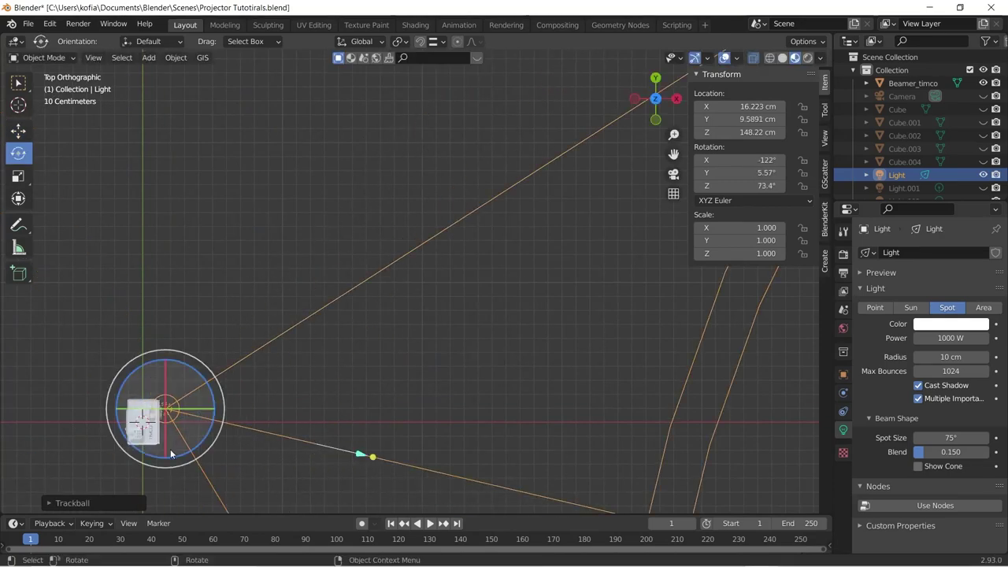
key(KP_1)
key(g)
key(z)
Step: Settle the light over the projector and rotate it to aim at the white screen
click(253, 335)
key(g)
key(KP_7)
key(r)
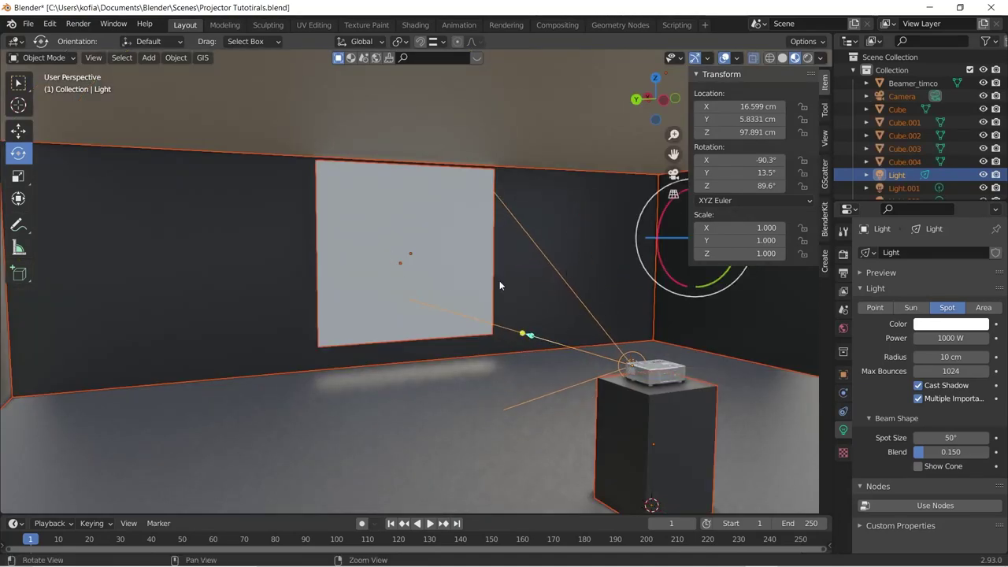
click(449, 289)
click(620, 360)
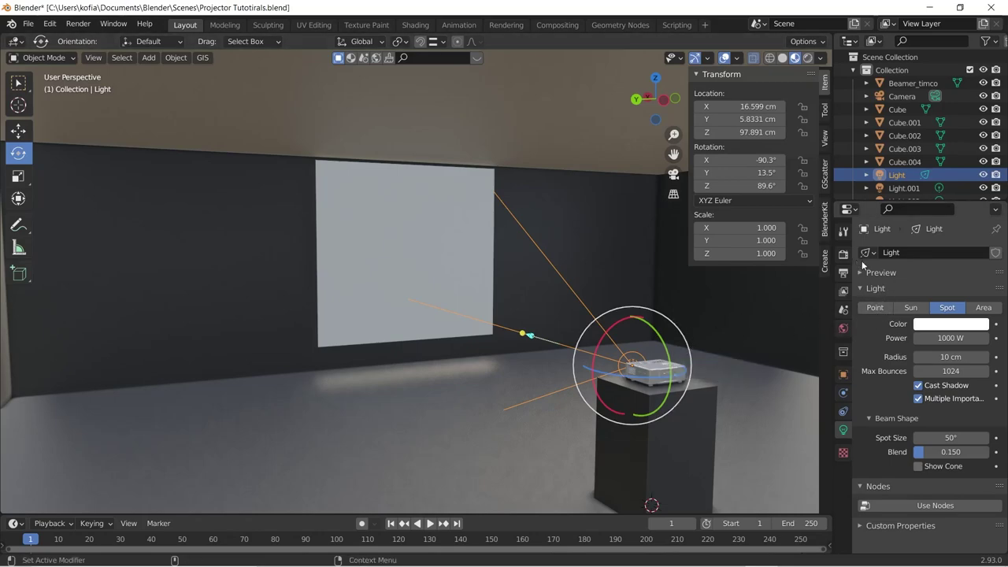
Step: Check the render engine, then enable Use Nodes for the spotlight
click(843, 254)
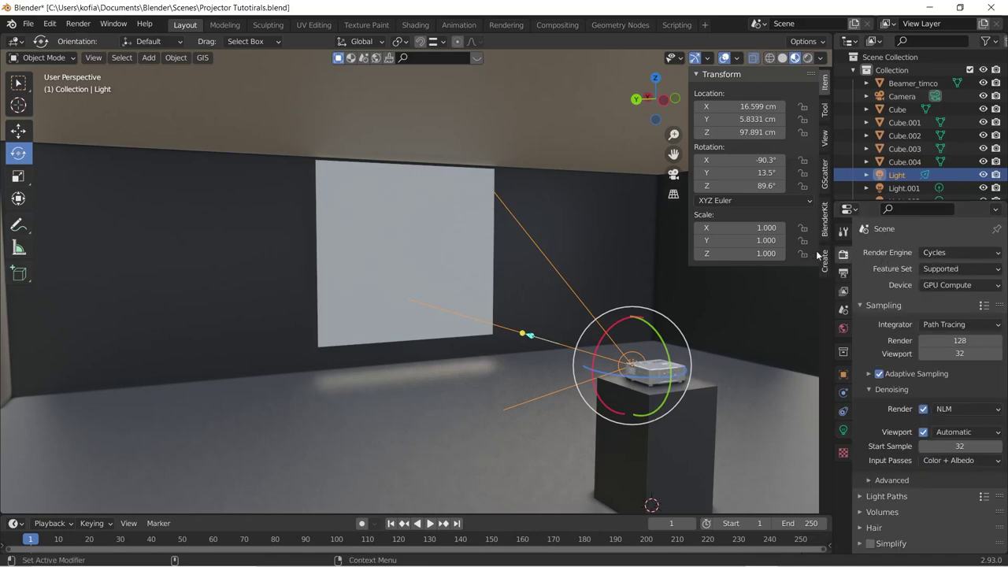
click(843, 430)
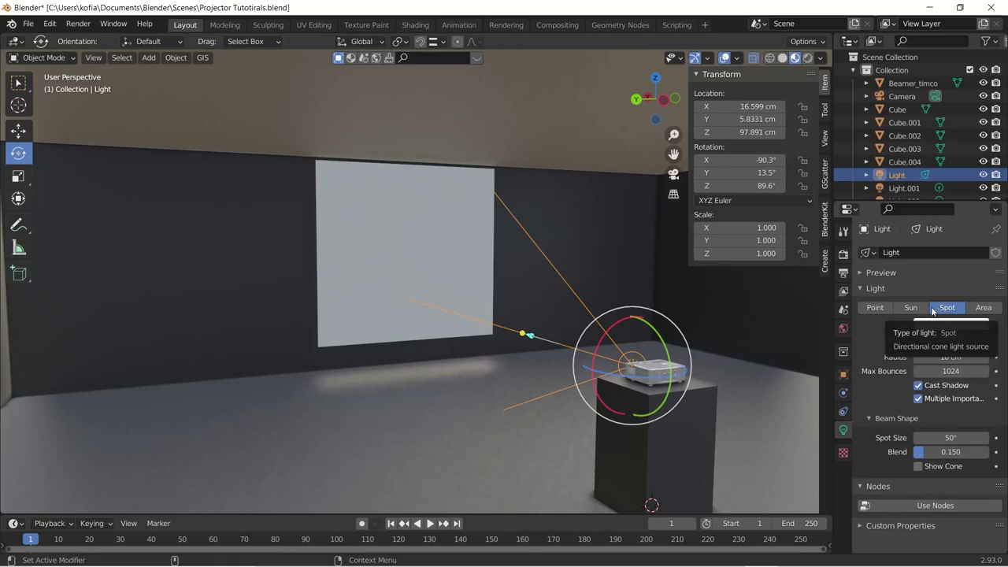
click(935, 506)
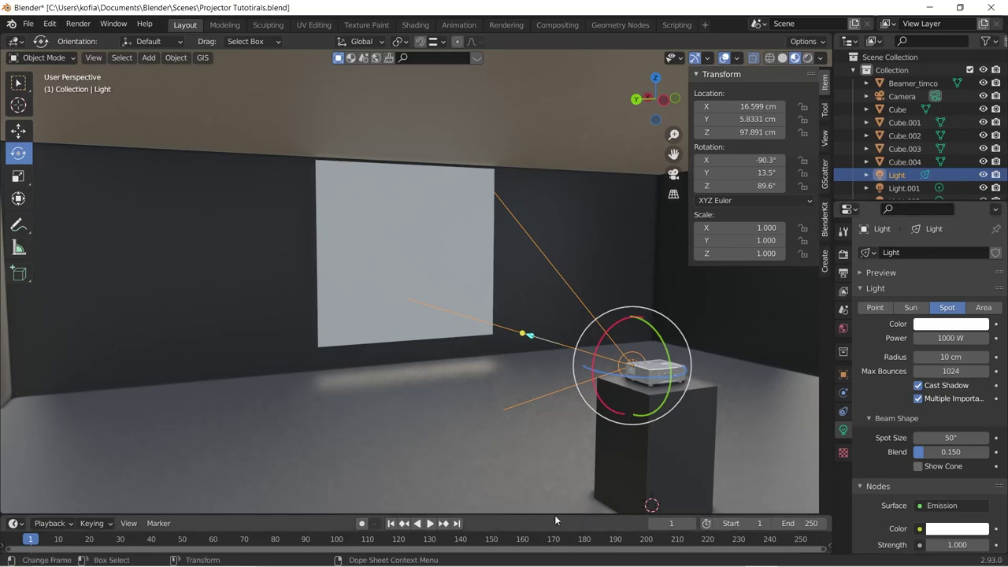
Step: Enlarge the lower area as a Shader Editor framed on the light's nodes
drag(555, 513, 555, 345)
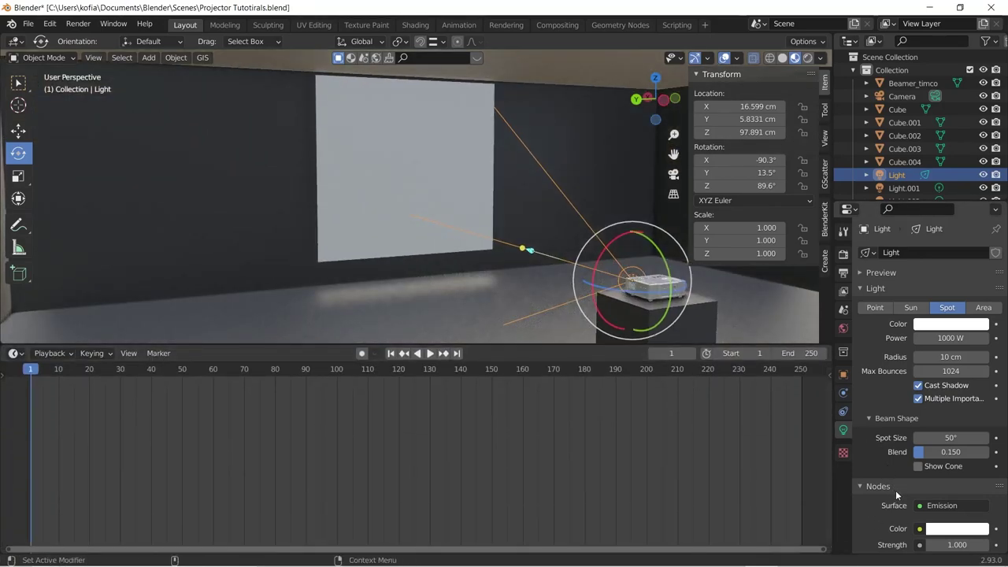
click(16, 353)
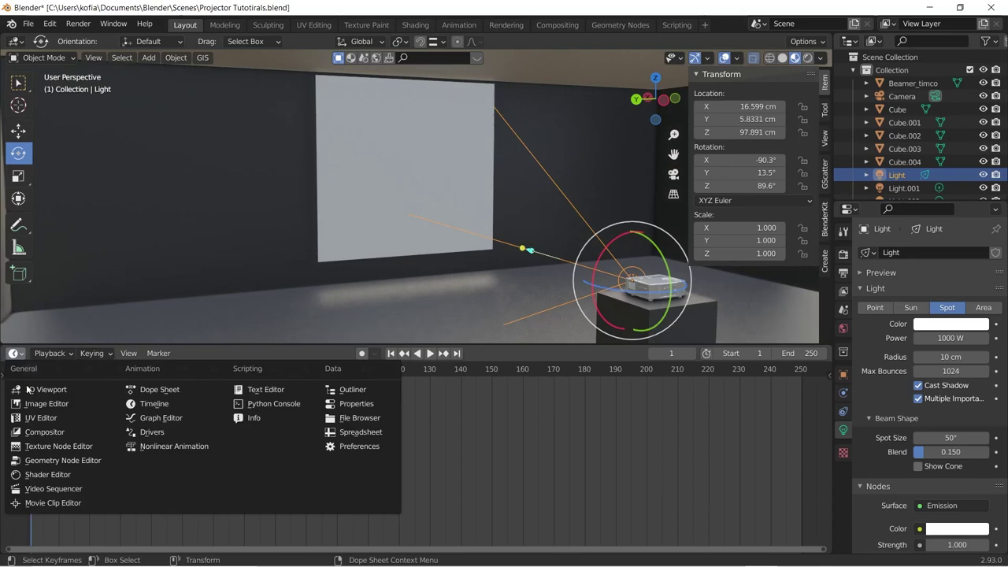
click(45, 475)
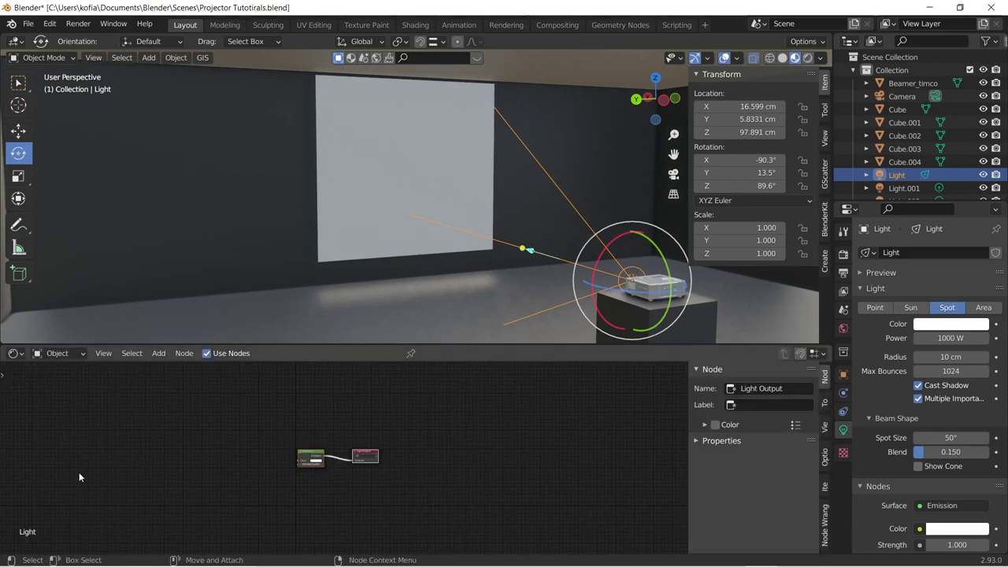
click(102, 353)
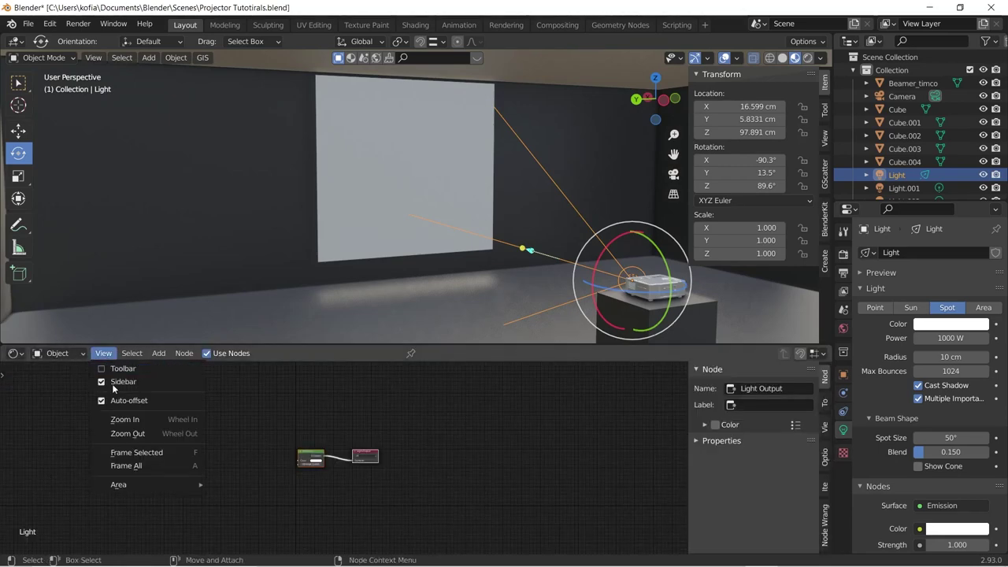
click(125, 454)
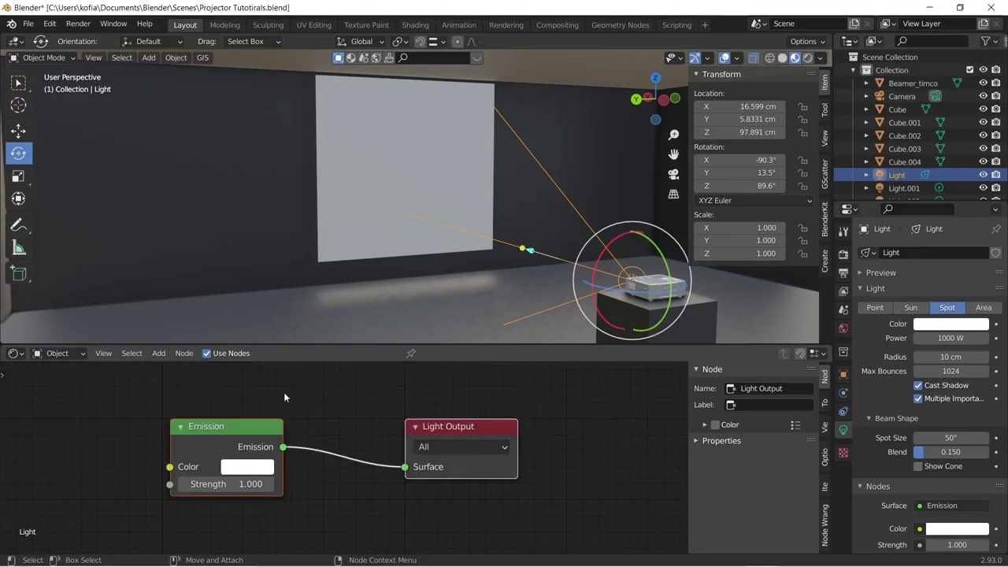
scroll(288, 396, down, 4)
middle_drag(281, 457, 412, 483)
Step: Add an Image Texture node left of Emission and browse to the Pictures folder
key(shift+a)
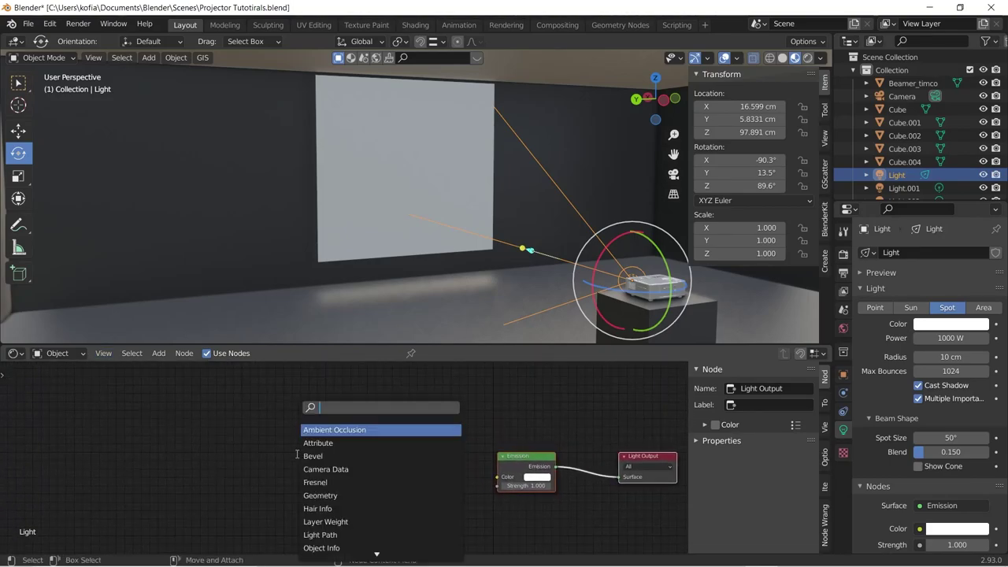
text(image)
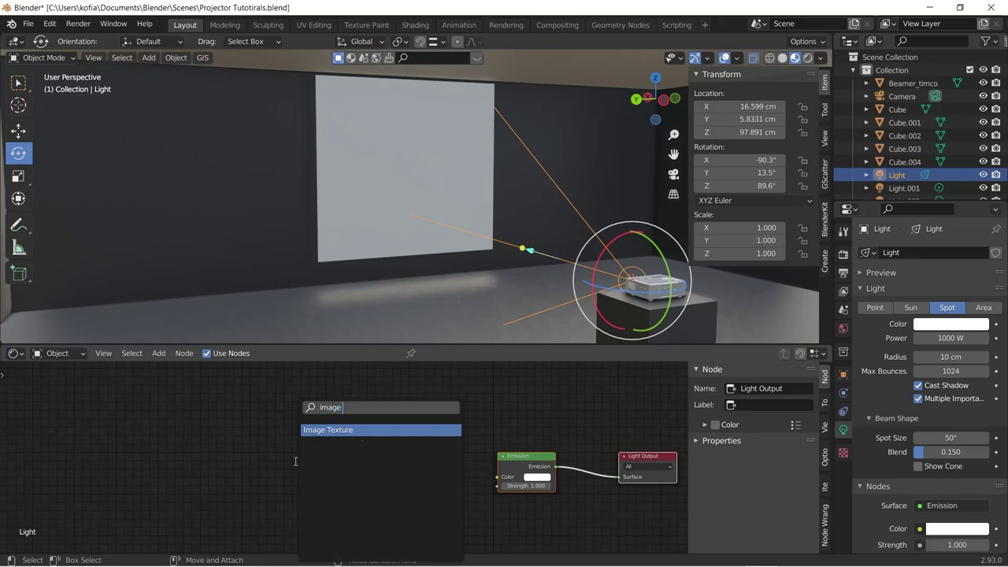
click(362, 436)
click(361, 436)
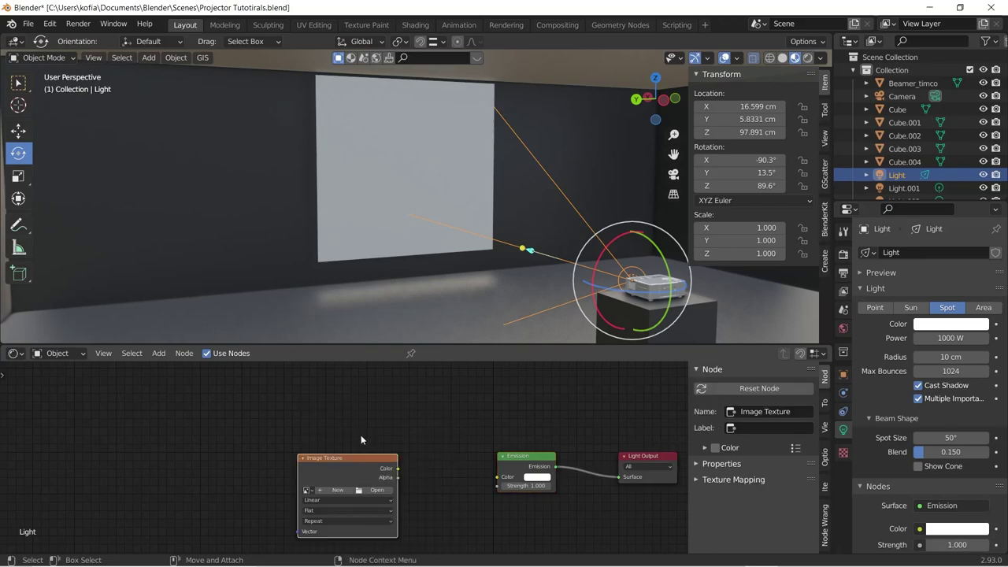
click(369, 491)
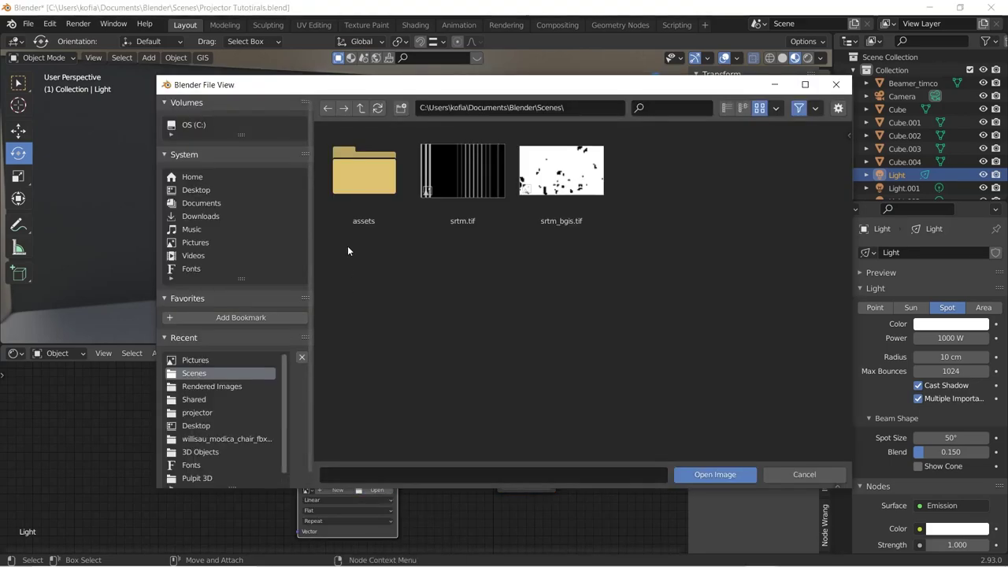
click(187, 206)
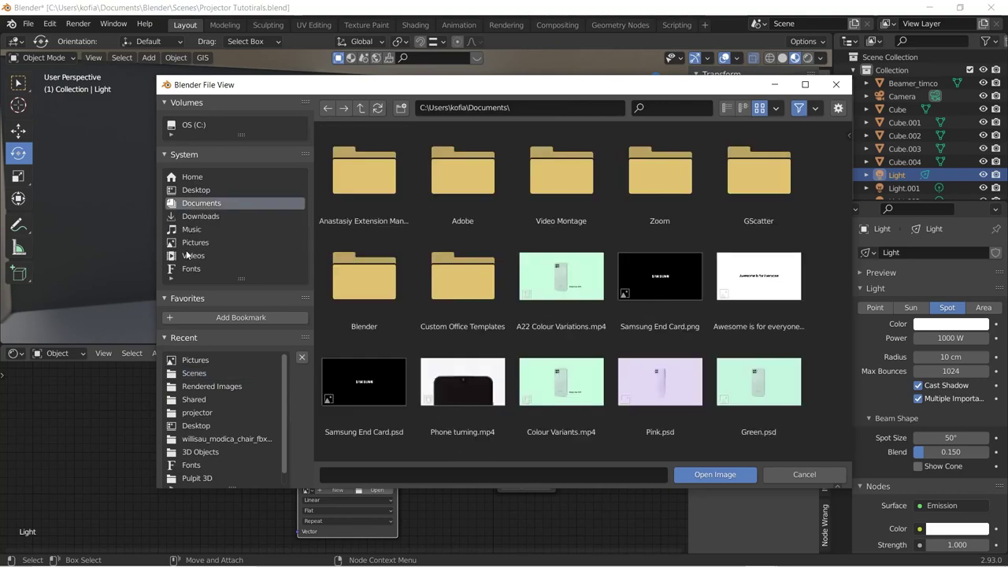
click(193, 243)
Step: Load the Ford F-150 picture, link its Color to Emission, and preview the render
double_click(561, 170)
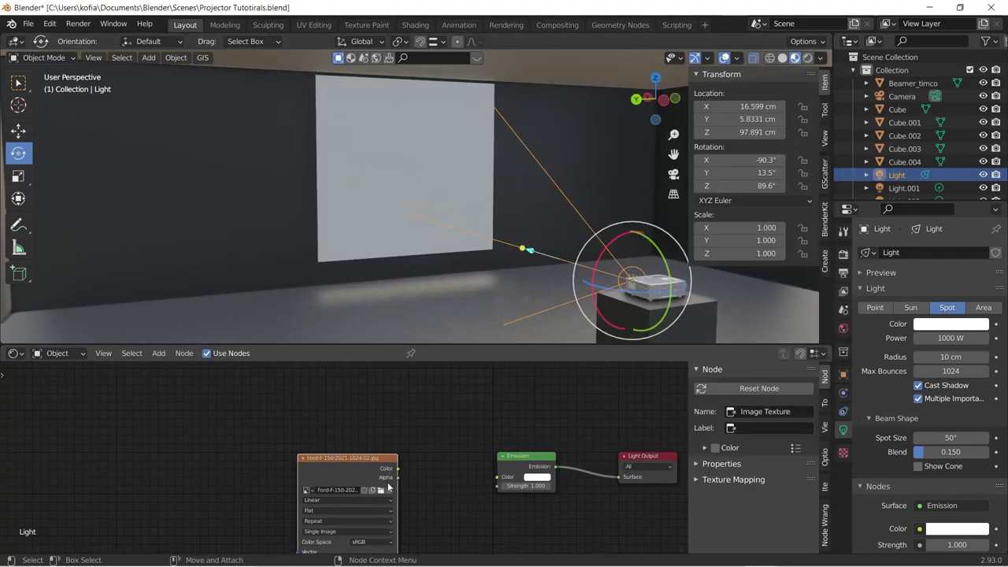
drag(398, 469, 497, 476)
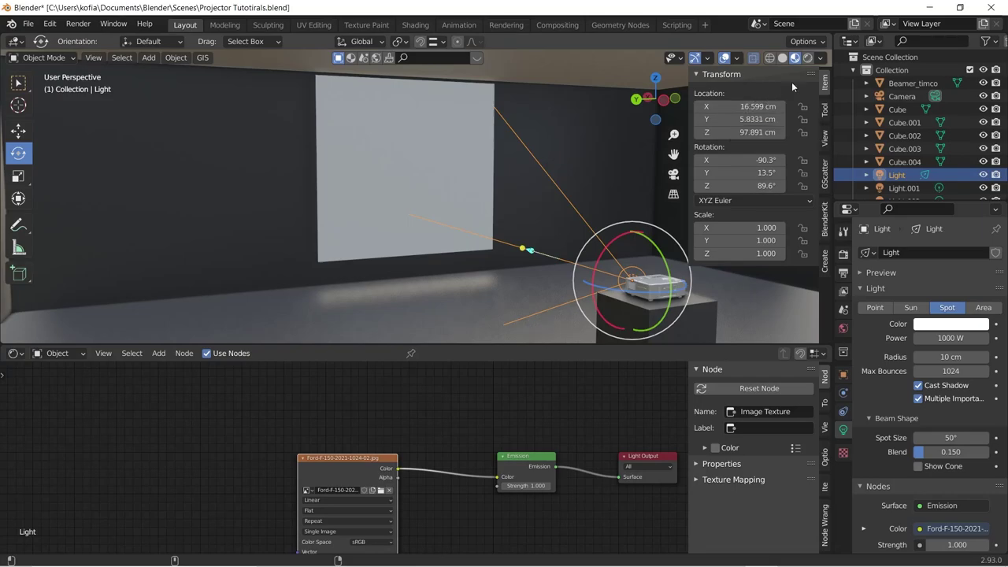
click(808, 59)
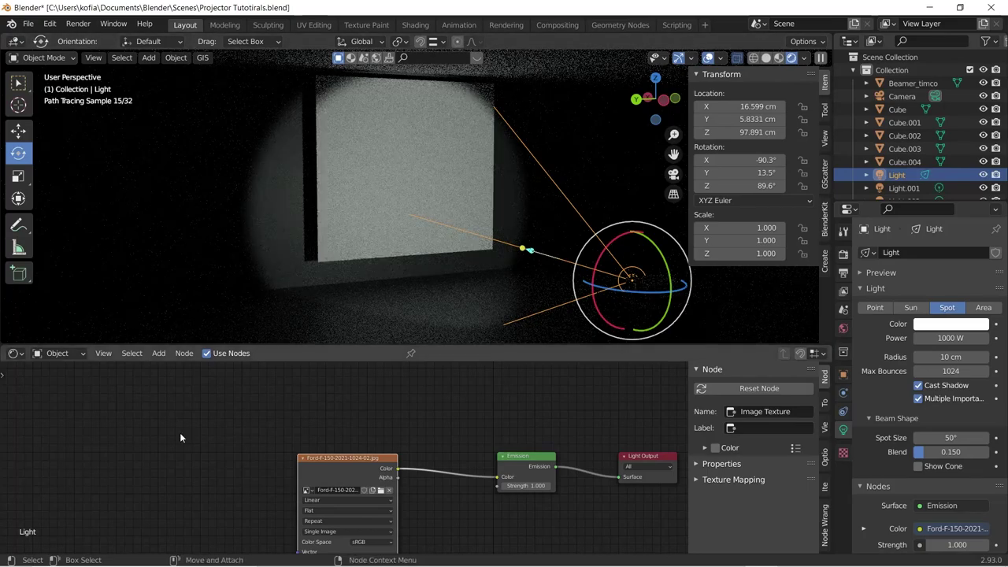
Step: Add a Texture Coordinate node with Normal feeding the Image Texture's Vector input
key(shift+a)
text(tex)
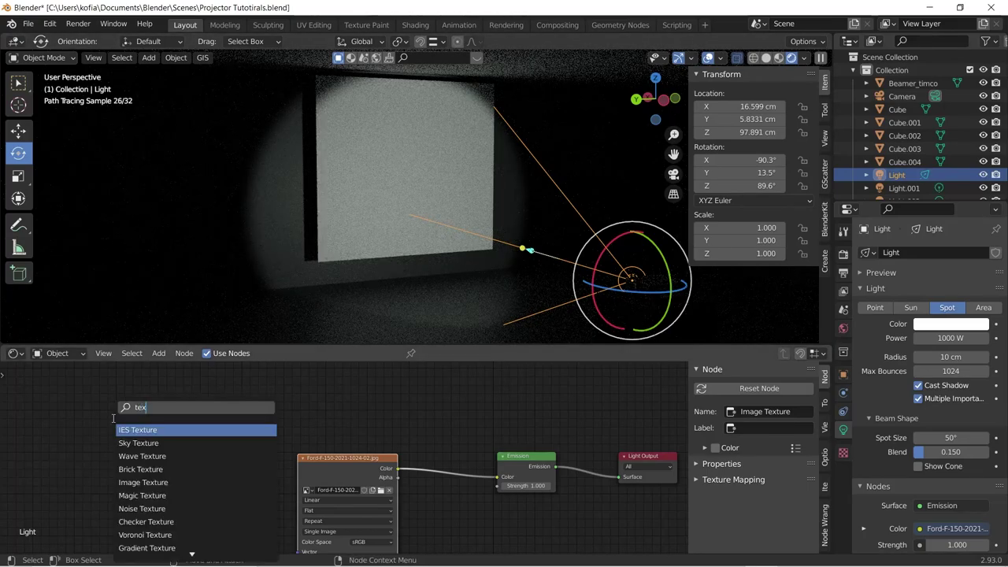
text(ture coor)
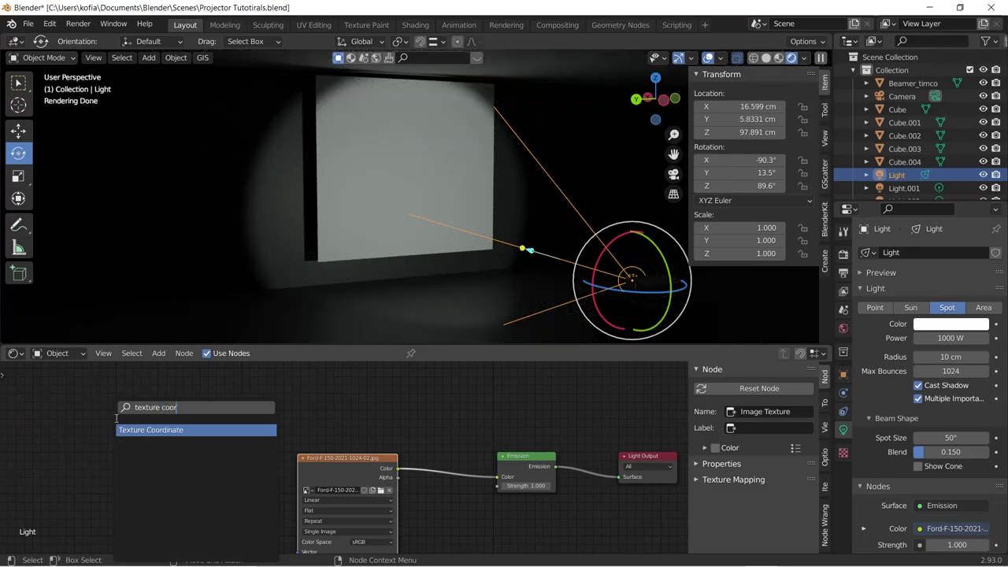
key(Return)
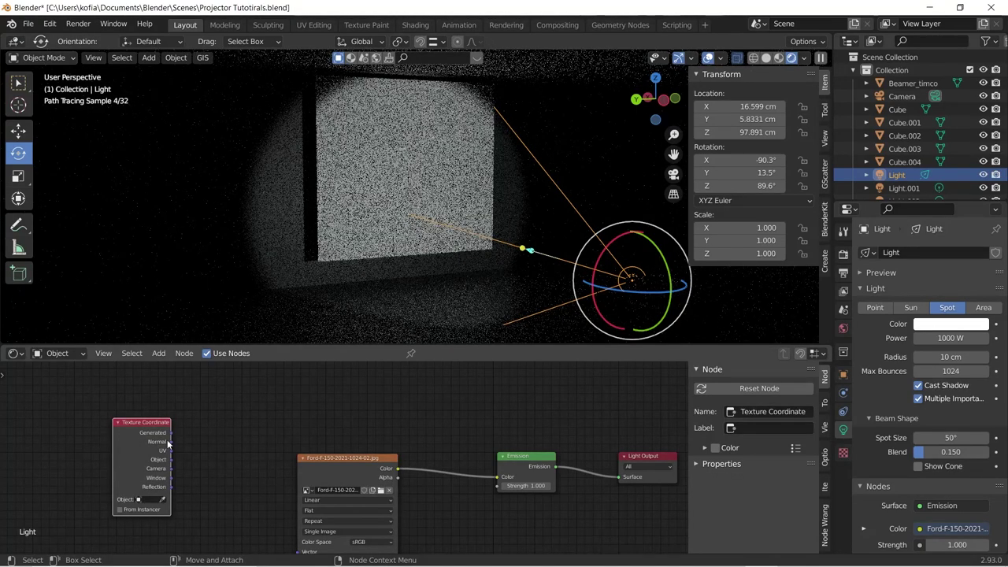
drag(170, 443, 296, 551)
drag(133, 420, 88, 424)
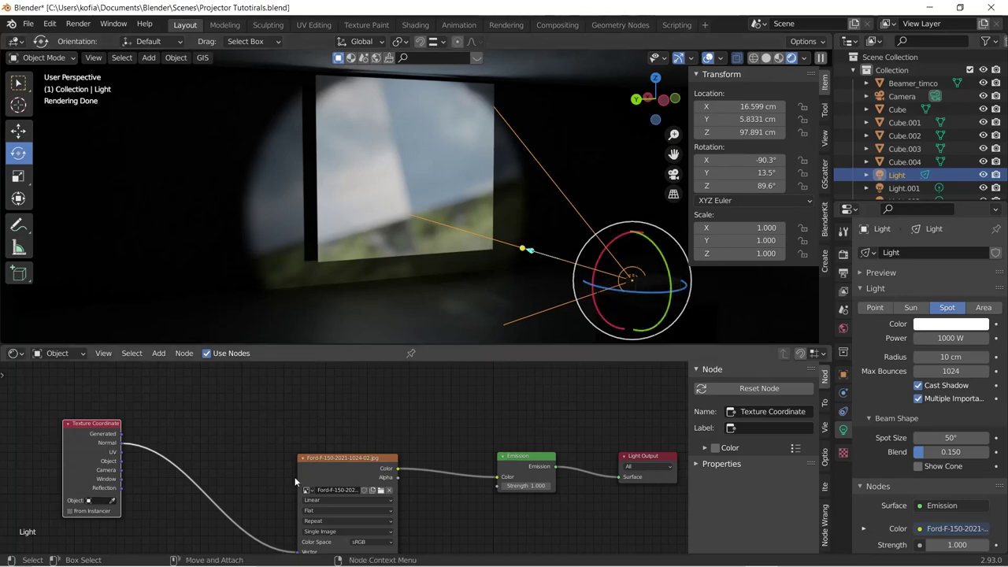
Step: Set the spot light's Radius to 1 cm
drag(84, 429, 54, 415)
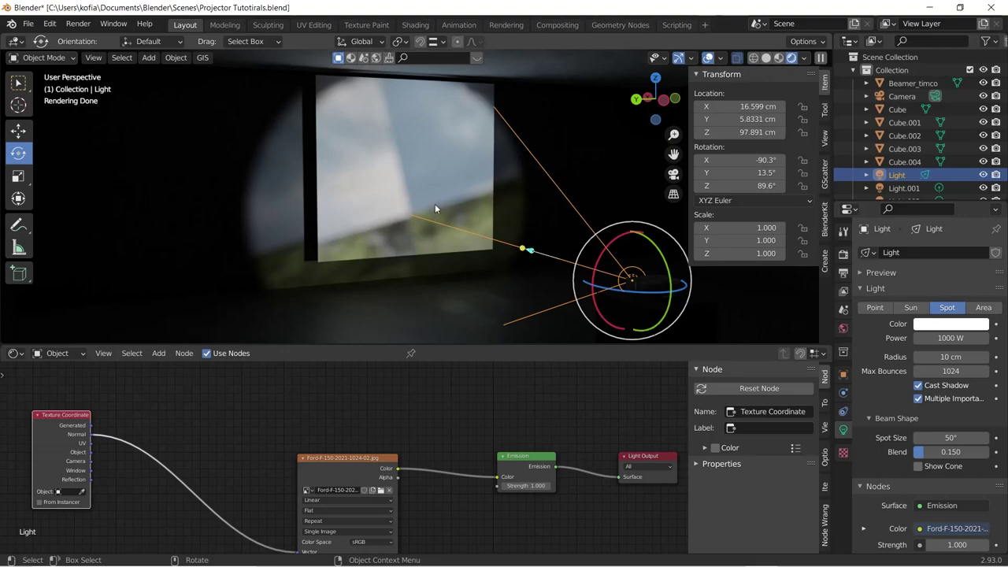
click(932, 357)
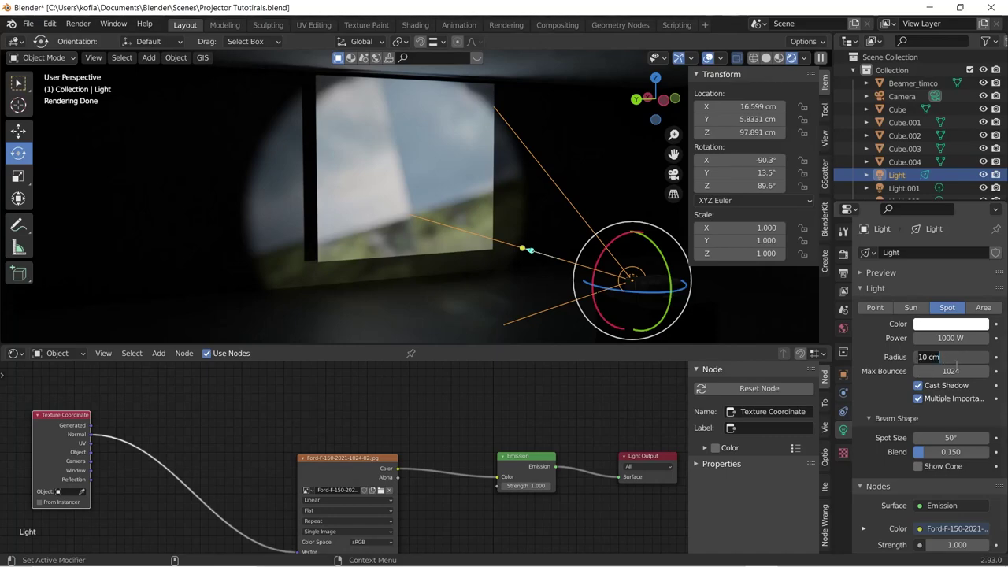
text(1)
key(Return)
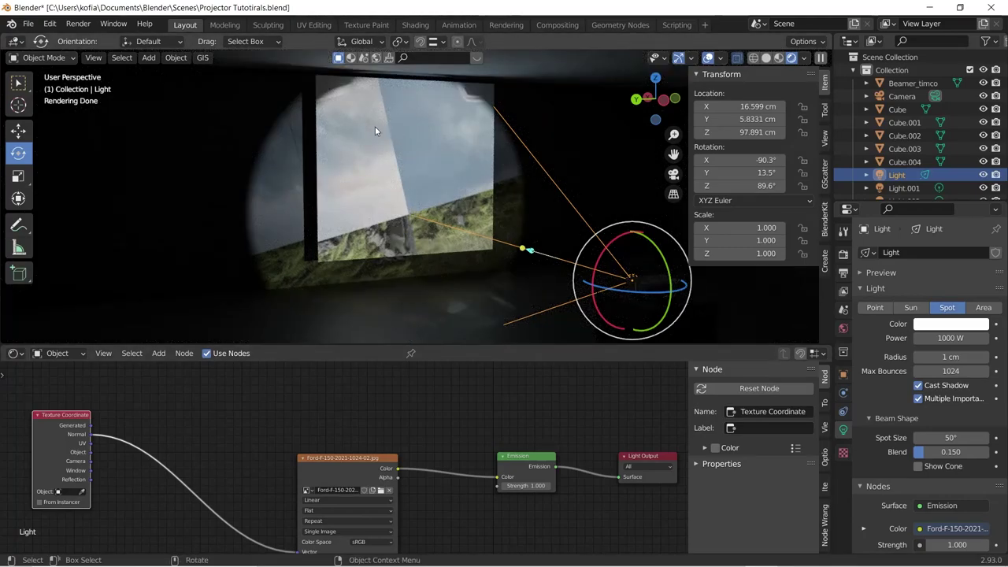
Step: Switch the Image Texture extension from Repeat to Clip
drag(356, 455, 376, 398)
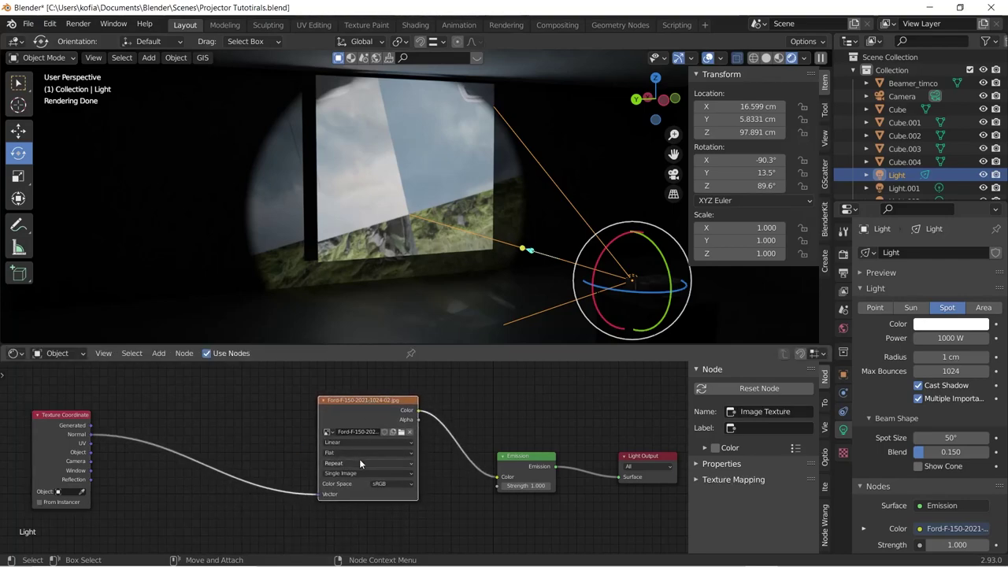
click(359, 462)
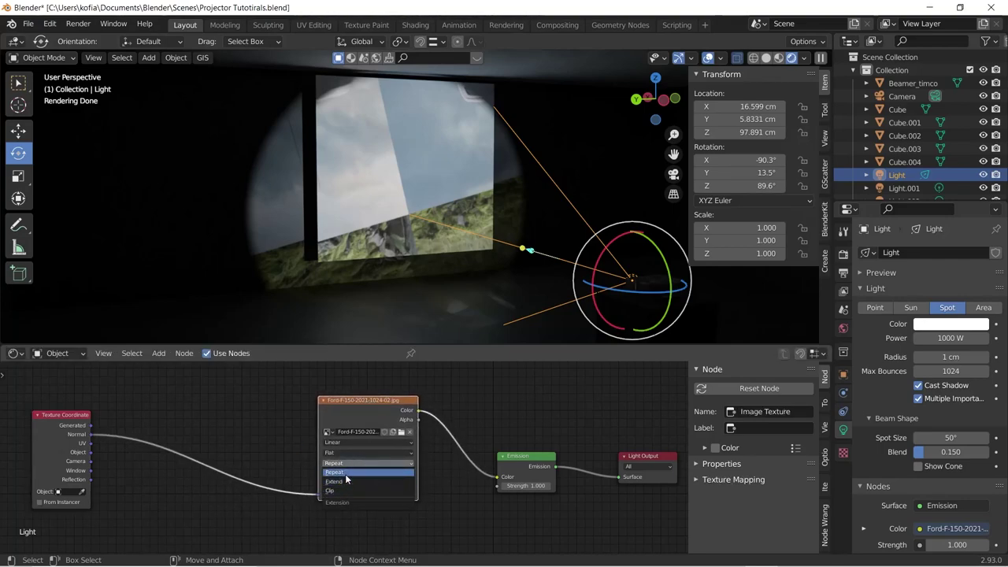
click(332, 489)
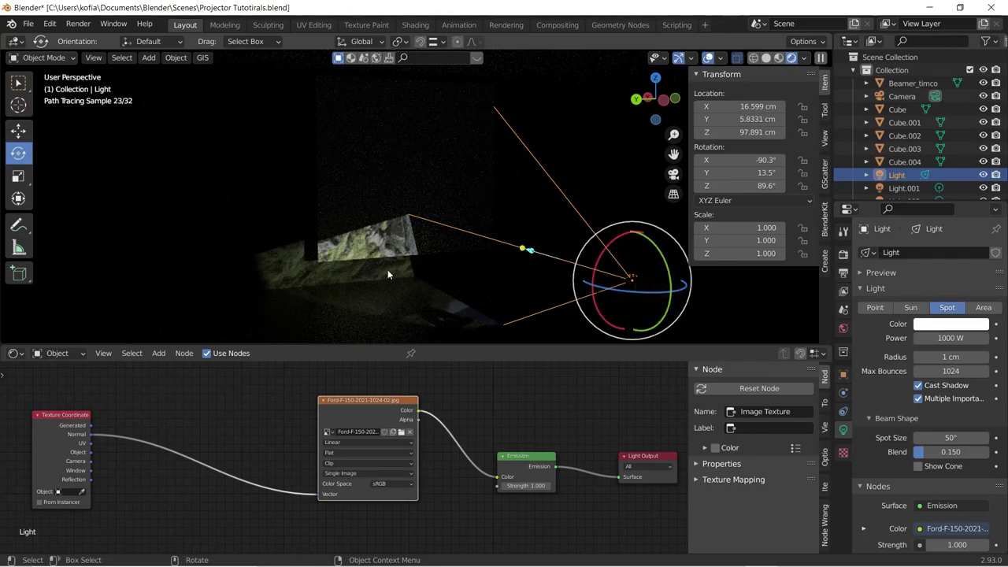
Step: Re-aim the spot light and insert a Mapping node into the texture coordinate link
key(r)
mouse_move(651, 249)
mouse_down()
mouse_move(657, 263)
mouse_move(652, 253)
mouse_up()
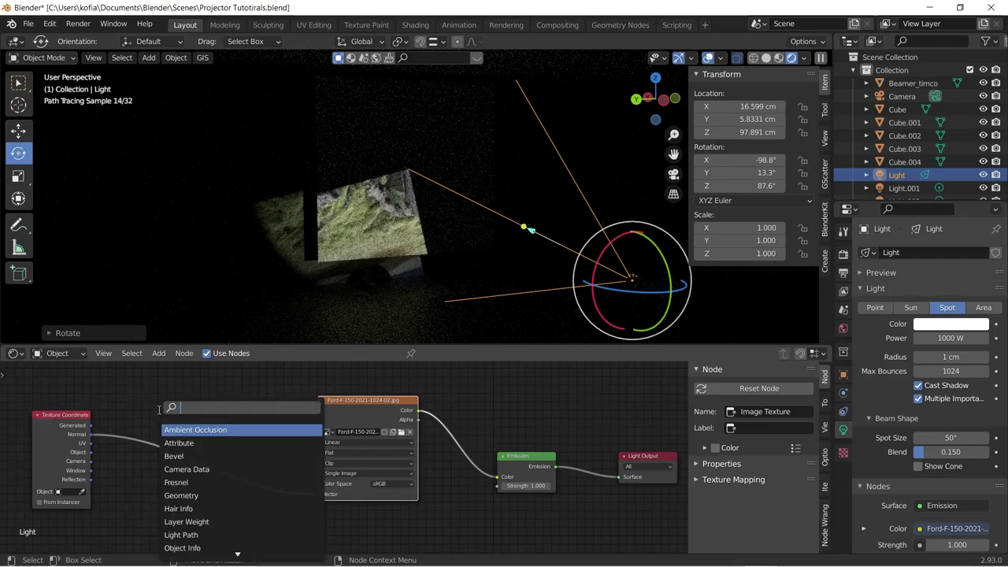
text(mapping)
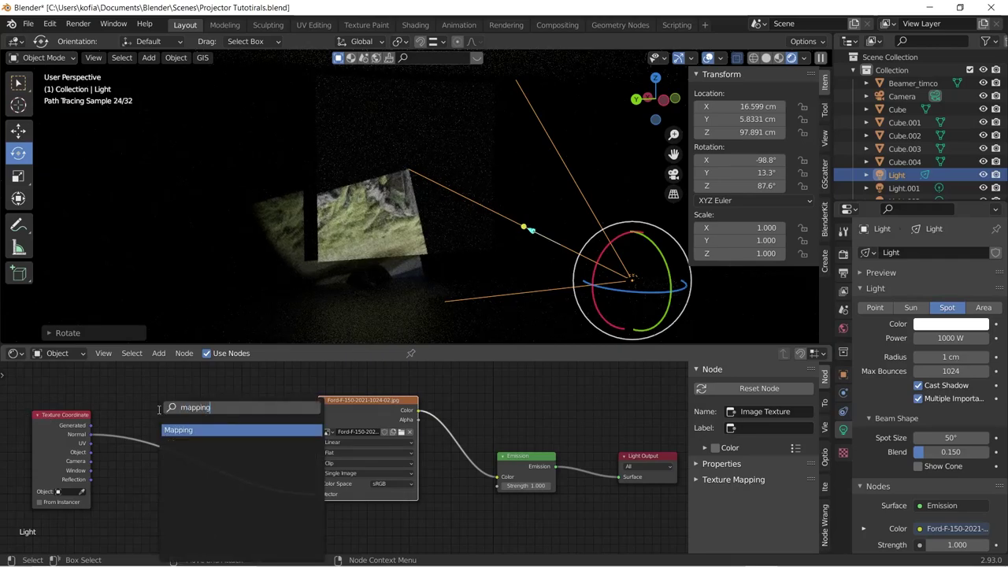
key(Return)
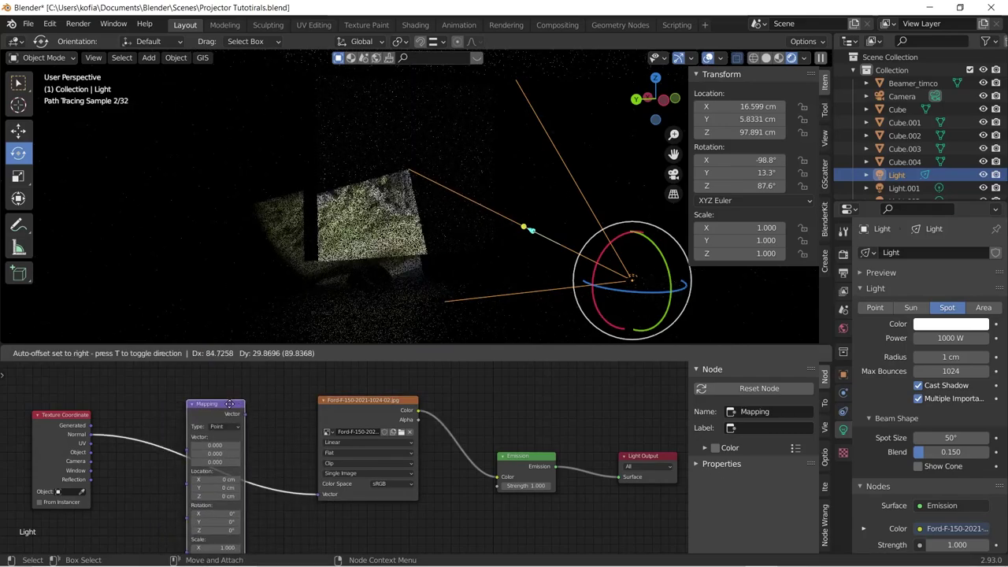
click(197, 423)
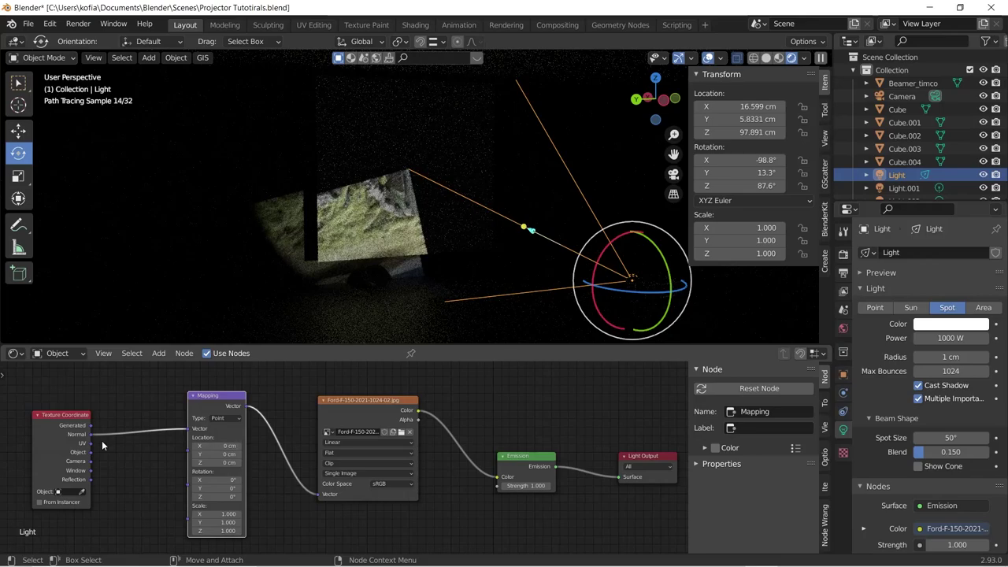
click(71, 413)
drag(70, 412, 55, 408)
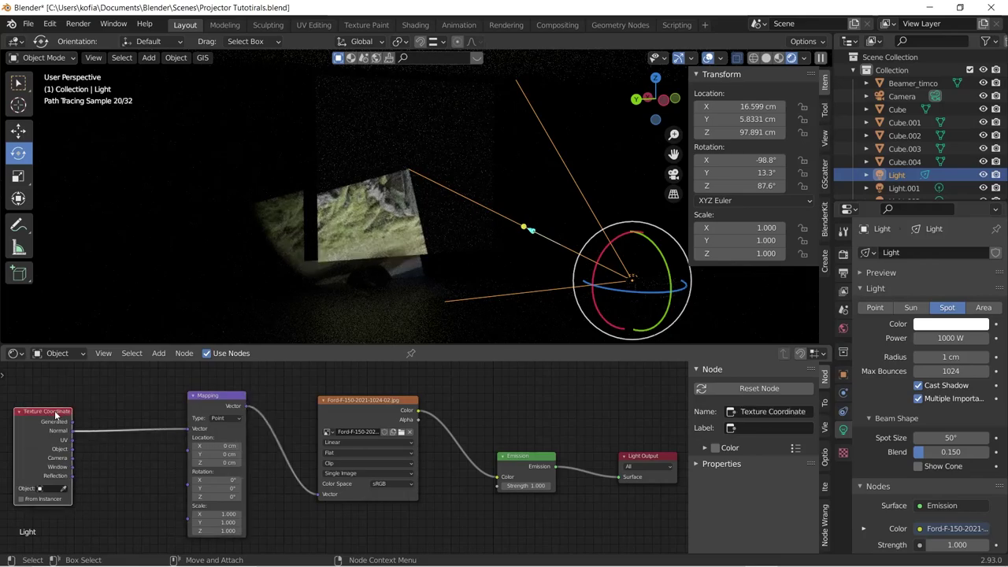
Step: Offset the Mapping Location X and Y by 0.5 cm each
click(209, 445)
text(0.5)
key(Return)
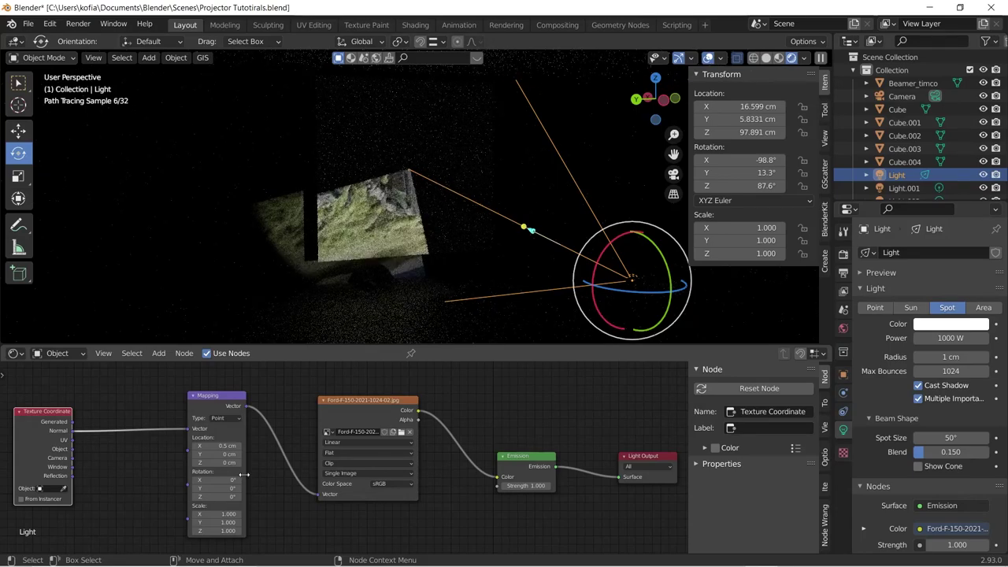
click(220, 454)
text(0.5)
key(Return)
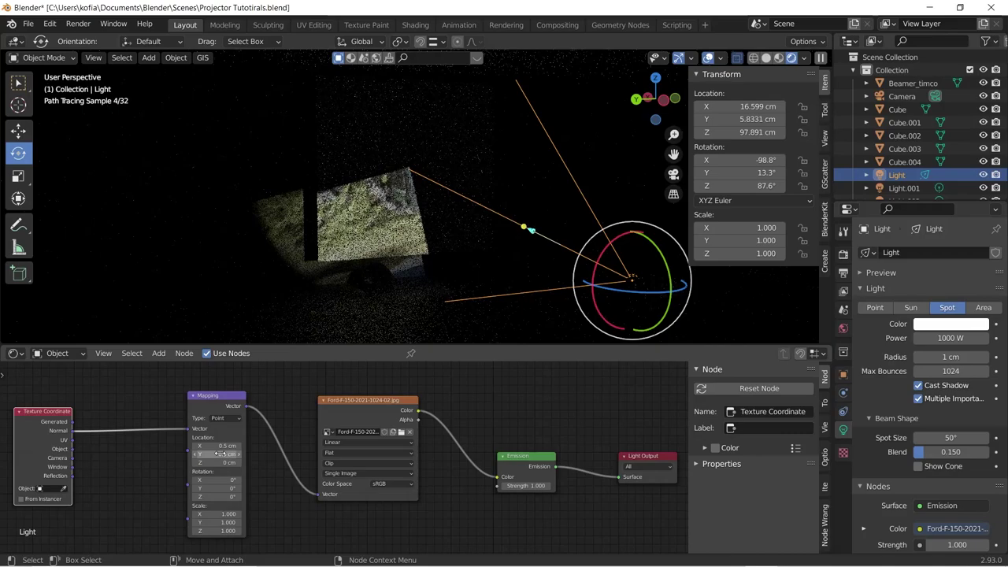
Step: Set Mapping Scale X to 2 and, after trying 2, 2.4 and 5.3, Scale Y to 4
click(214, 514)
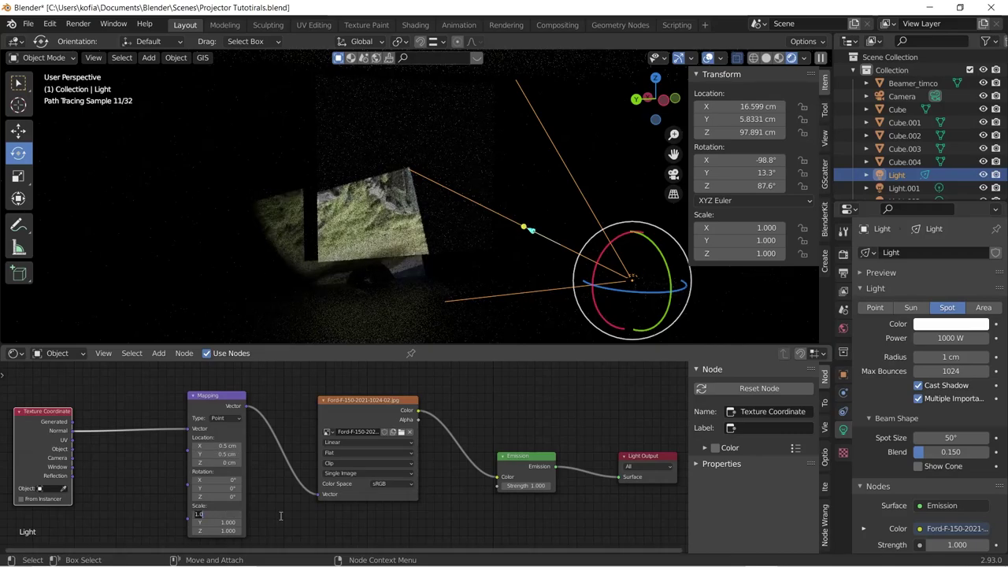
text(2)
key(Return)
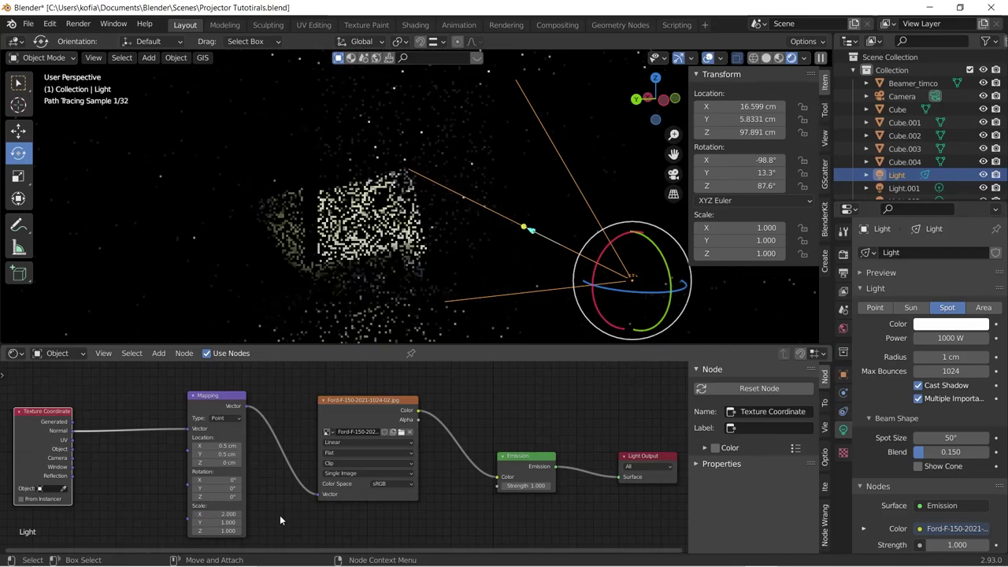
click(222, 523)
text(2)
key(Return)
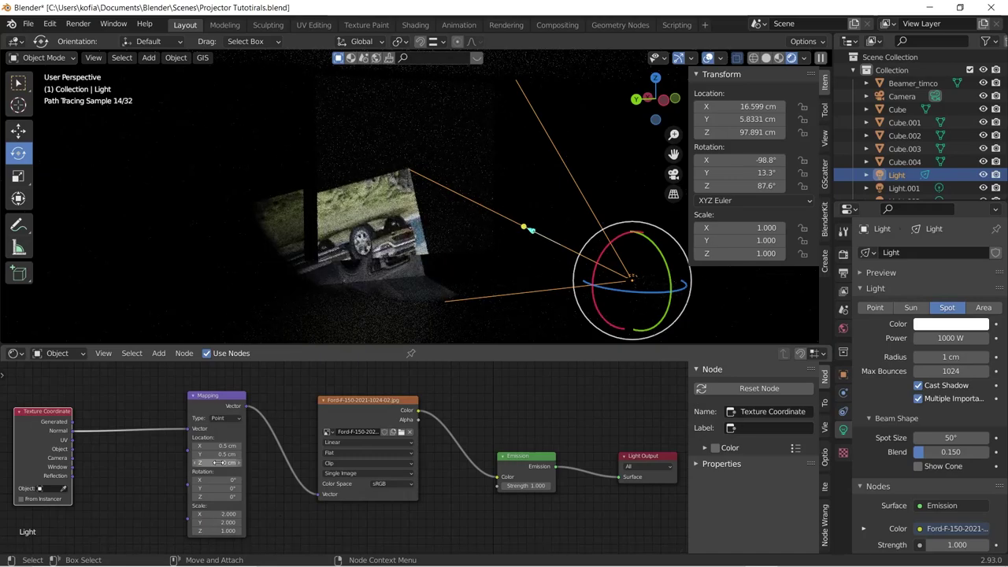
click(223, 522)
text(2.4)
key(Return)
click(223, 522)
text(5.3)
key(Return)
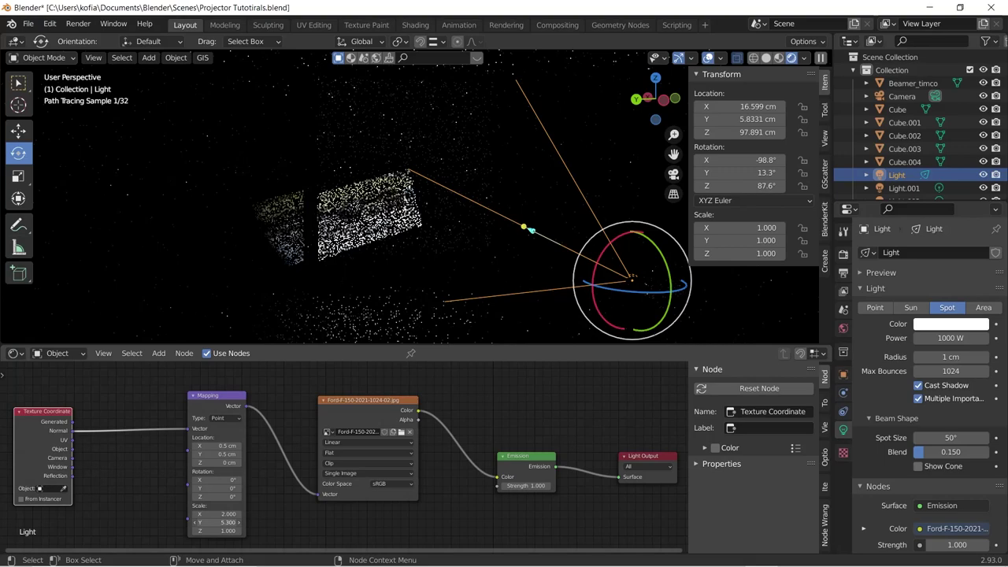
click(228, 522)
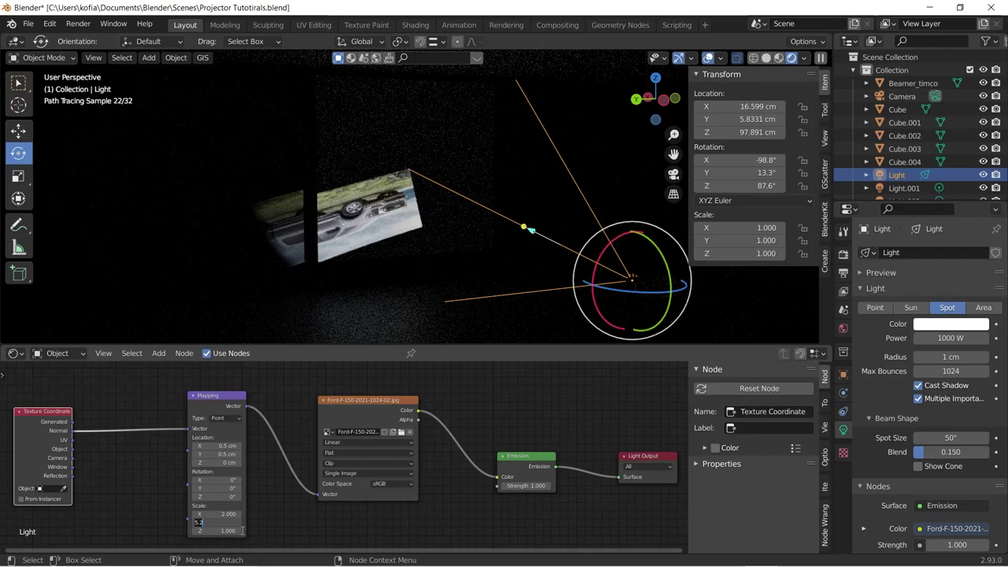
text(4)
key(Return)
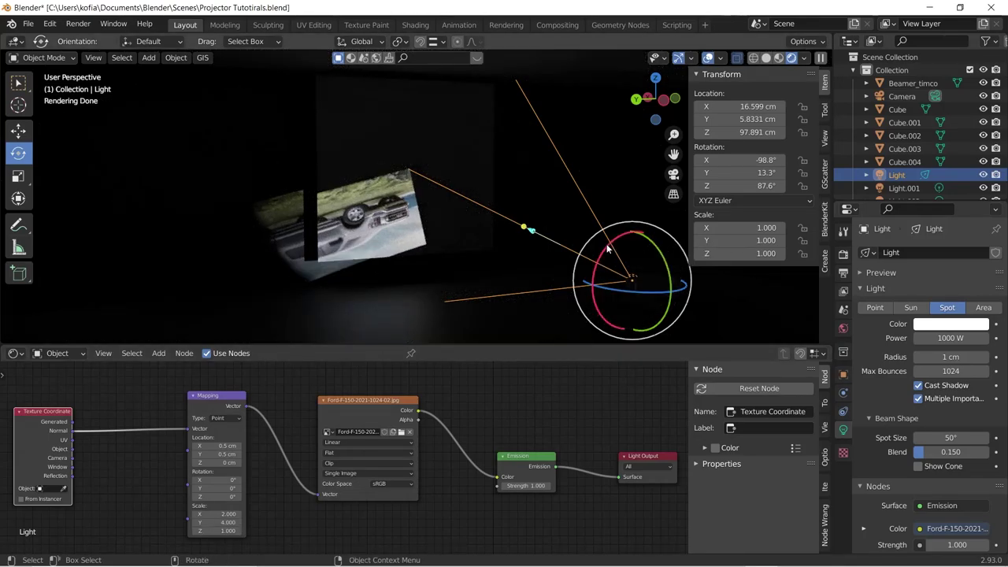
Step: Rotate the spot light around X and Z and stretch the mapping scale to 3.7 by 4.8
drag(607, 247, 626, 329)
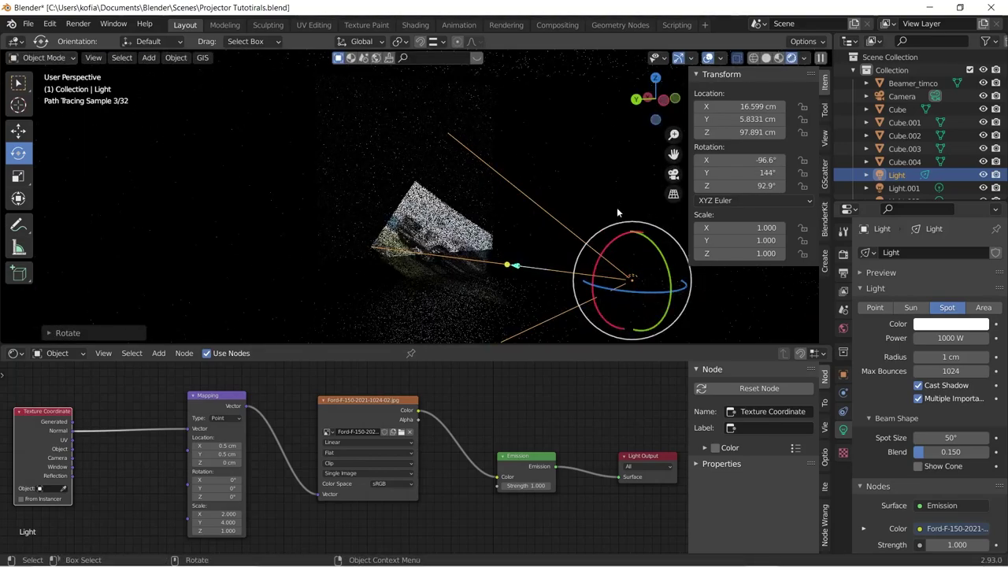
drag(607, 251, 615, 296)
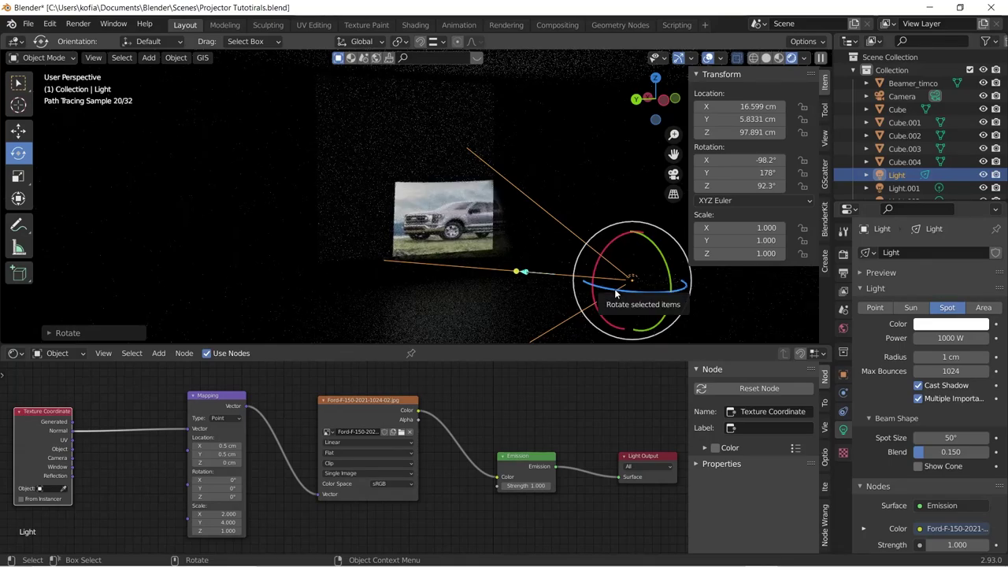
drag(617, 293, 608, 303)
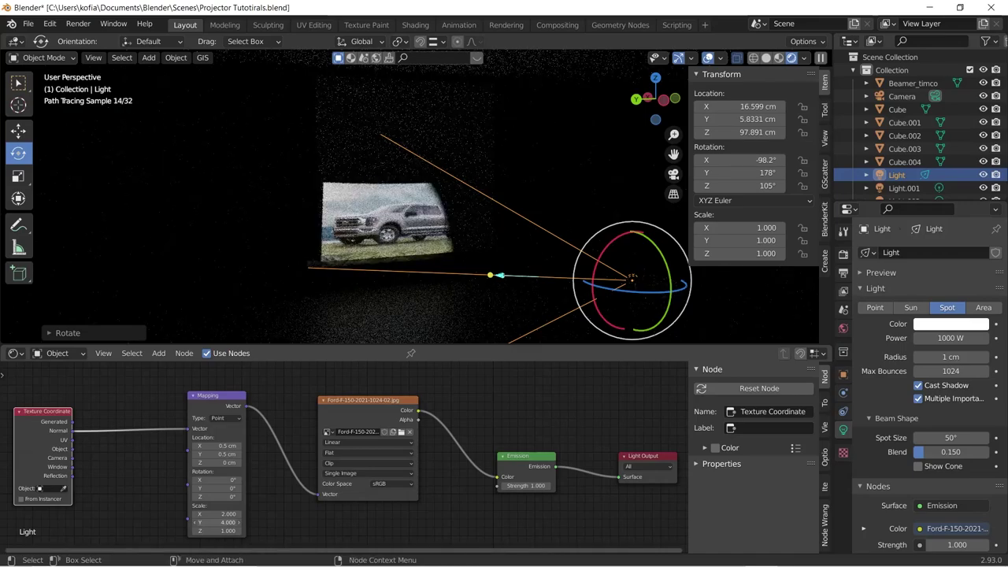
mouse_move(216, 522)
mouse_down()
mouse_move(236, 522)
mouse_move(181, 513)
mouse_move(300, 513)
mouse_up()
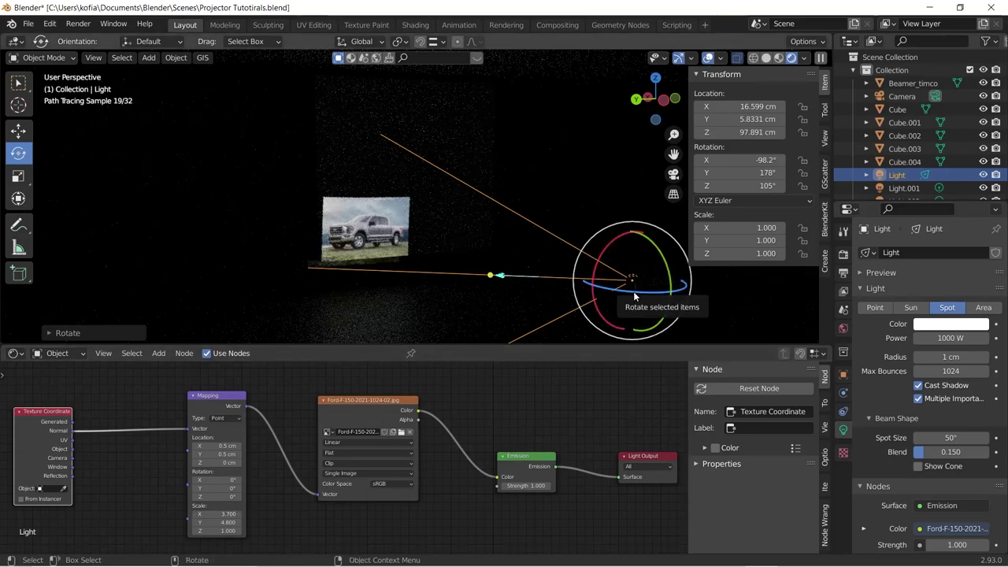
mouse_move(634, 296)
mouse_down()
mouse_move(630, 286)
mouse_move(658, 254)
mouse_move(630, 291)
mouse_up()
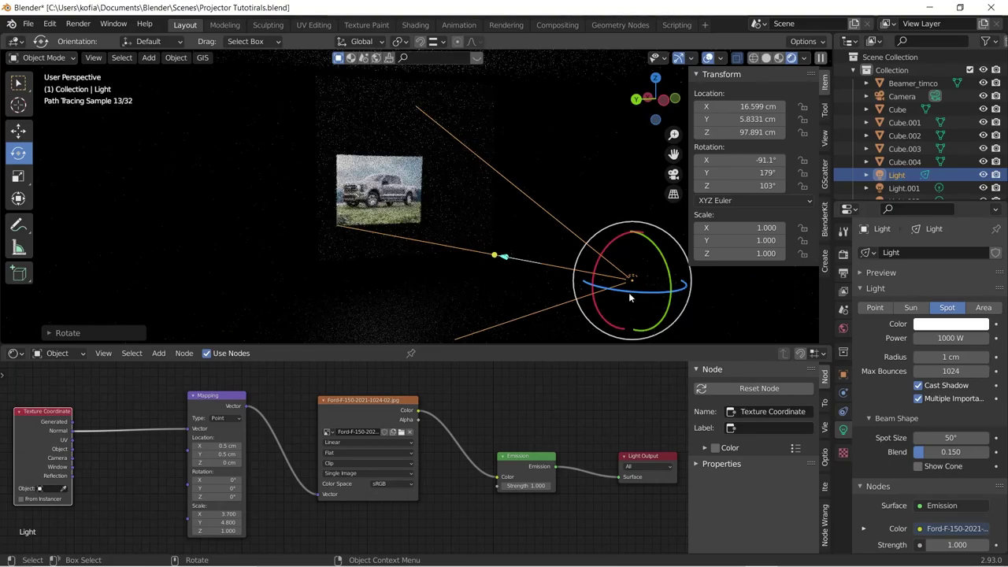
drag(629, 292, 634, 293)
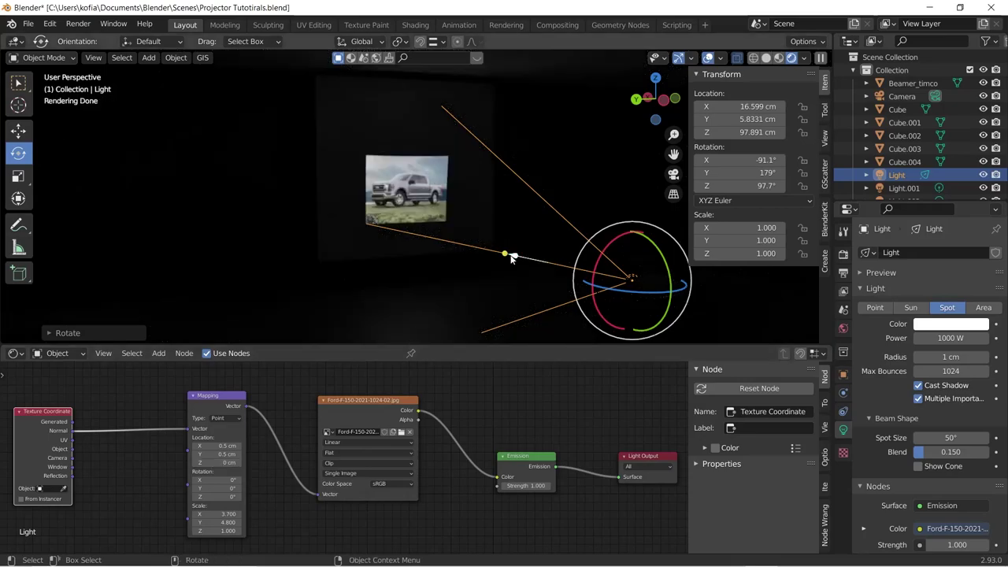
Step: Set the Mapping node Scale X to 1.5 and Scale Y to 1.7
click(223, 516)
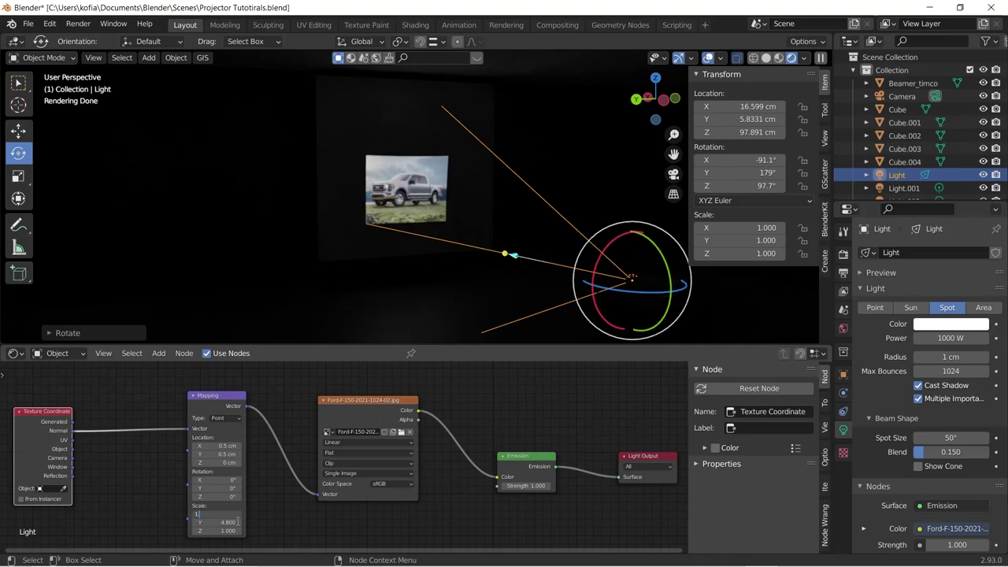
text(1.5)
key(Return)
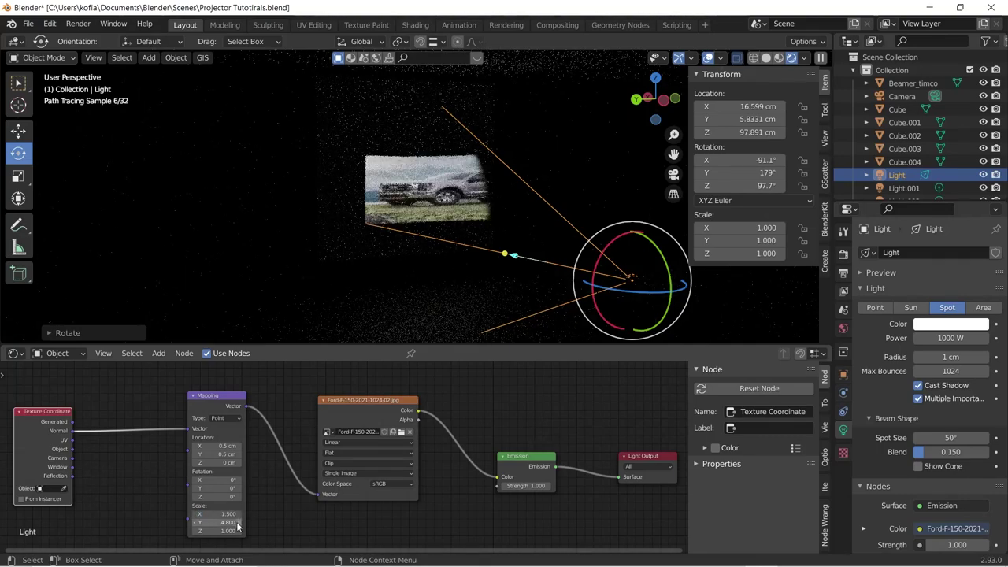
click(237, 522)
text(1.7)
key(Return)
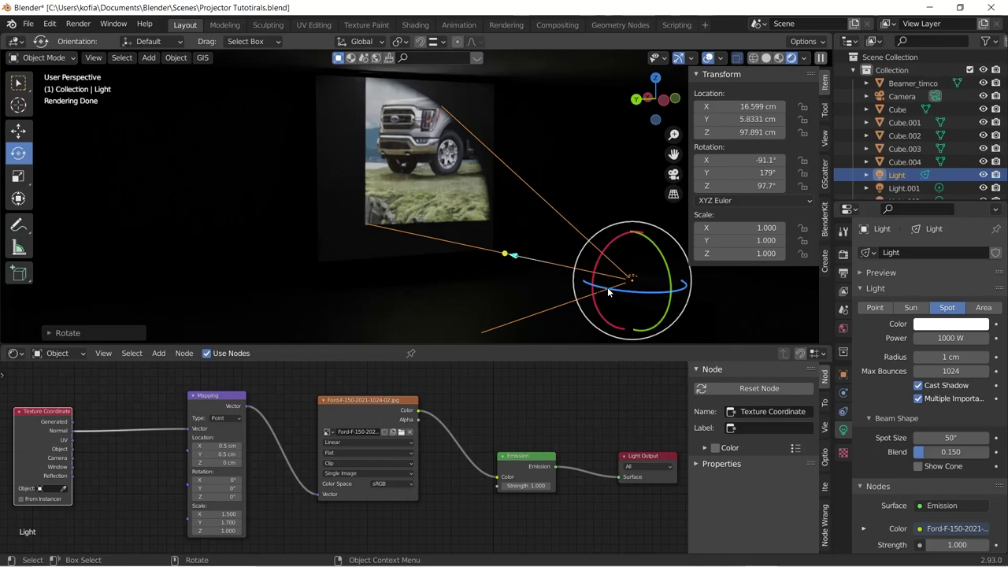
Step: Reselect the projector light and switch its type from Spot to Point
click(503, 230)
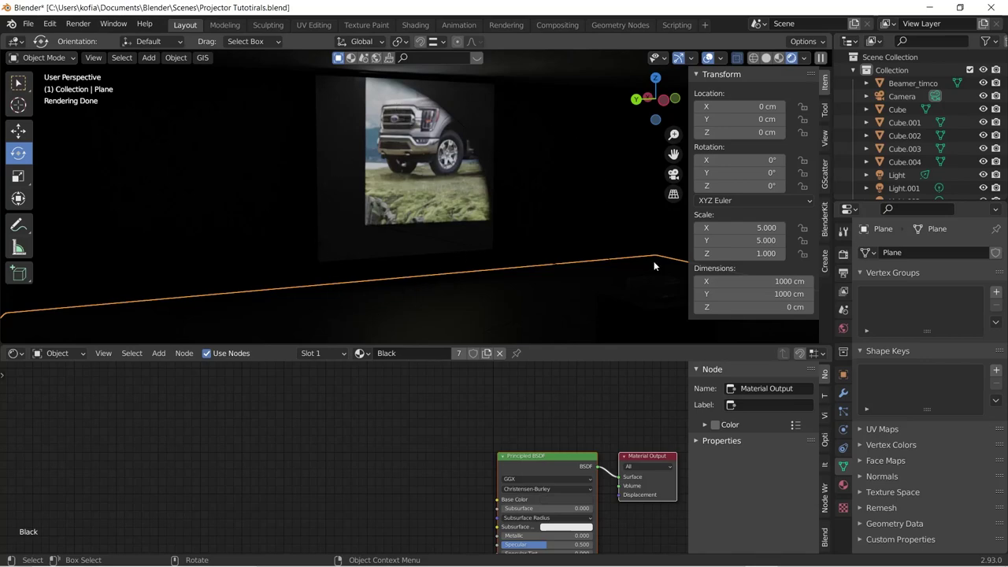
click(910, 173)
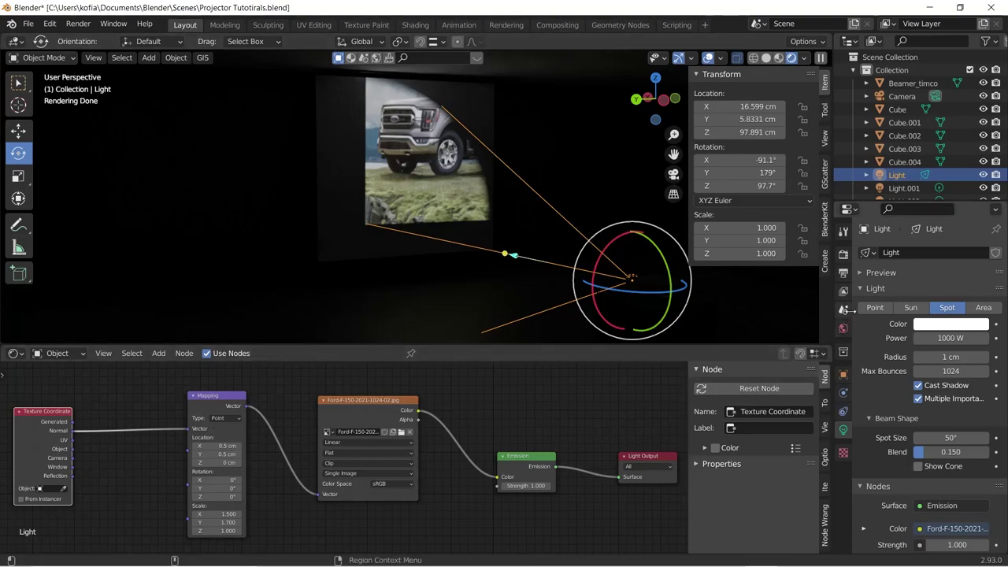
click(875, 307)
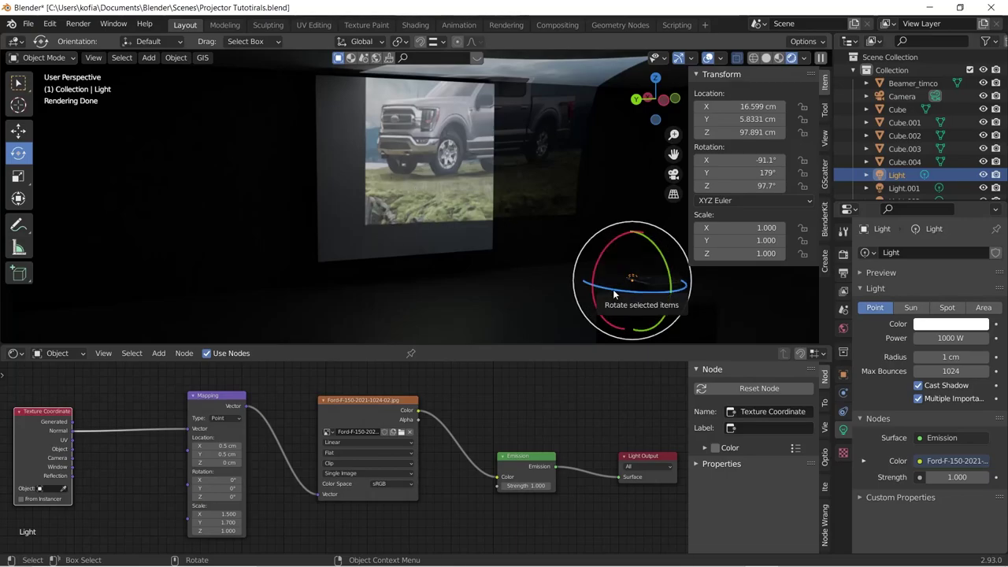
Step: Rotate the point light to -88.5°, 180°, 108° and set mapping scale to 2.5 by 2.7
drag(614, 290, 616, 292)
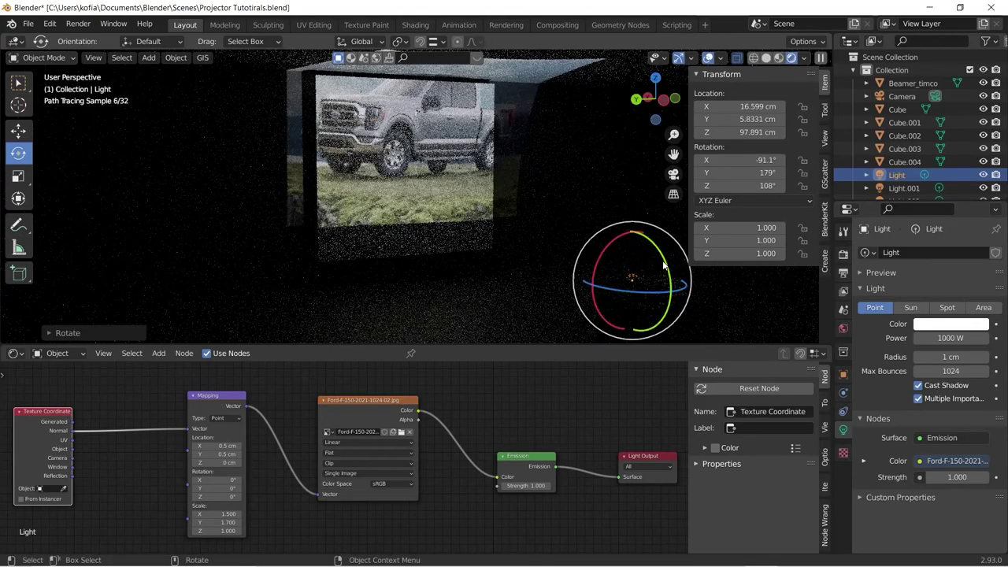
drag(662, 266, 660, 261)
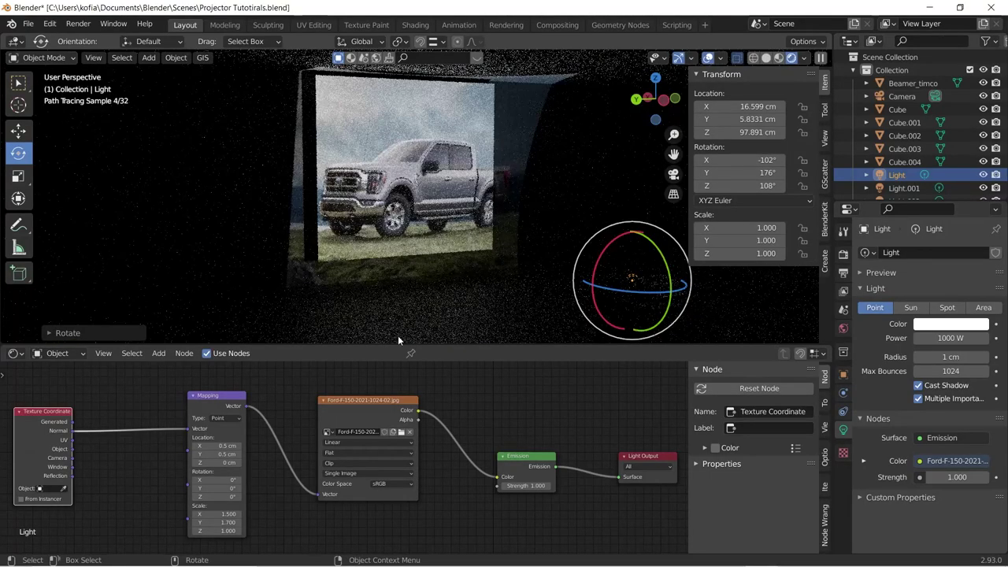
click(212, 517)
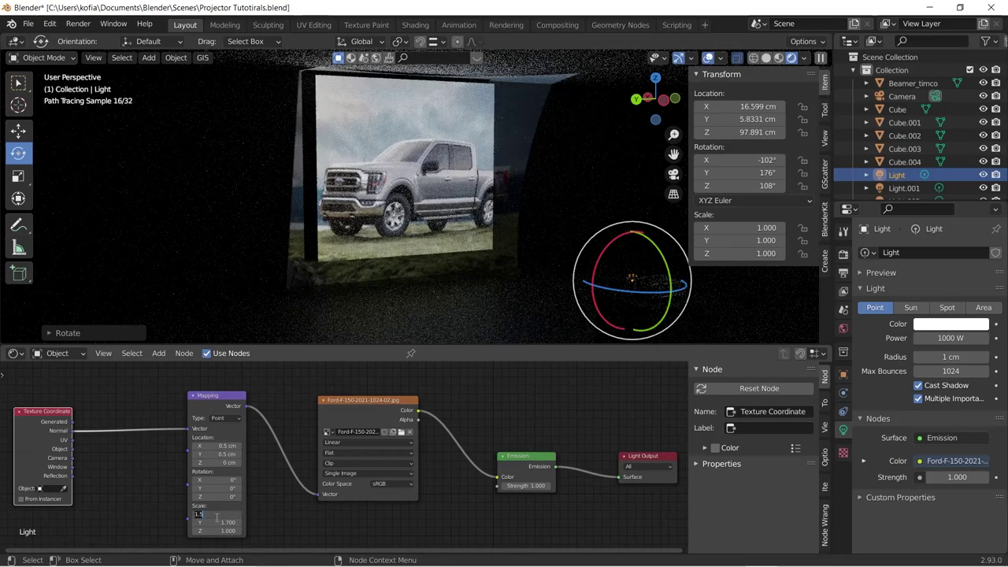
text(2.5)
key(Return)
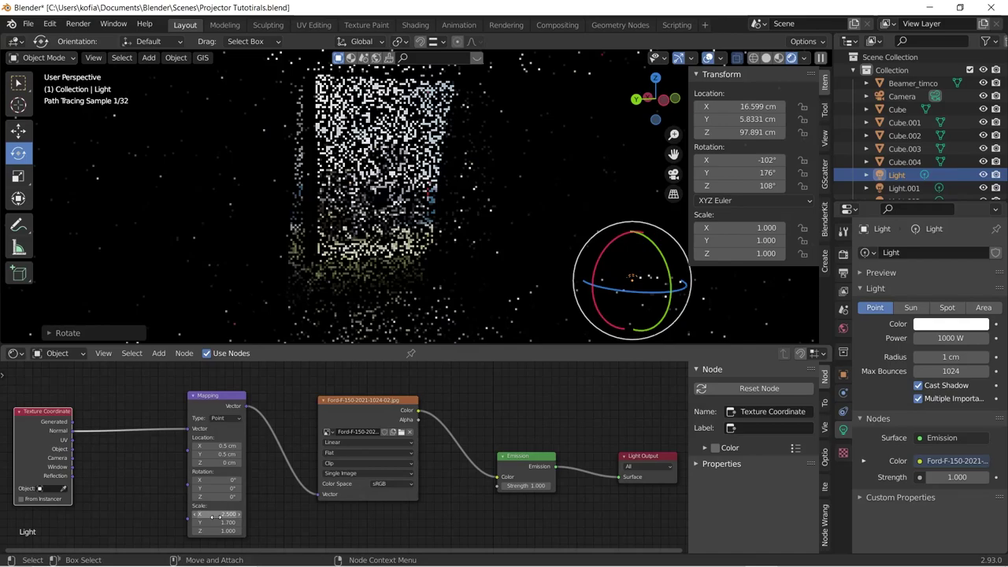
drag(212, 517, 213, 523)
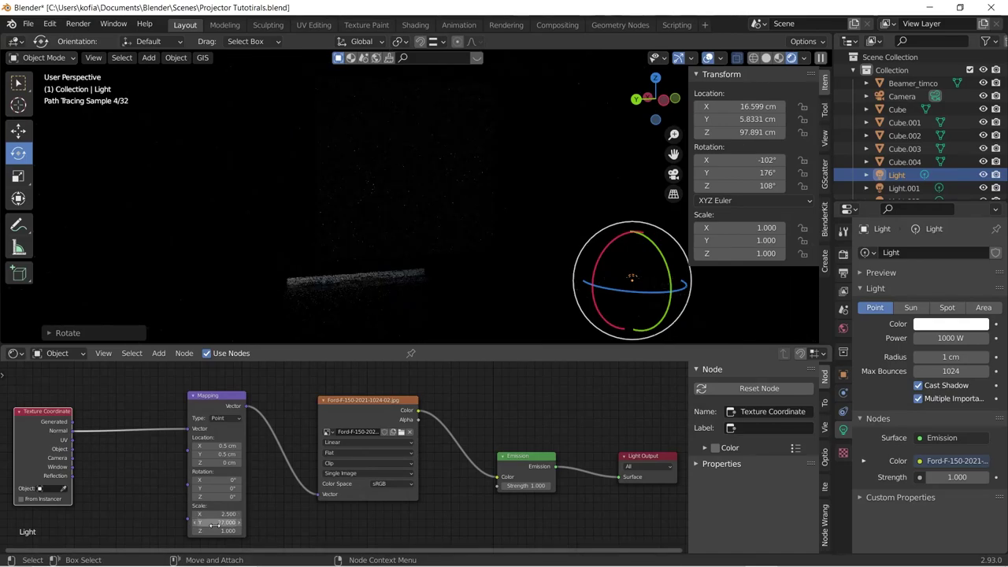
drag(666, 298, 659, 309)
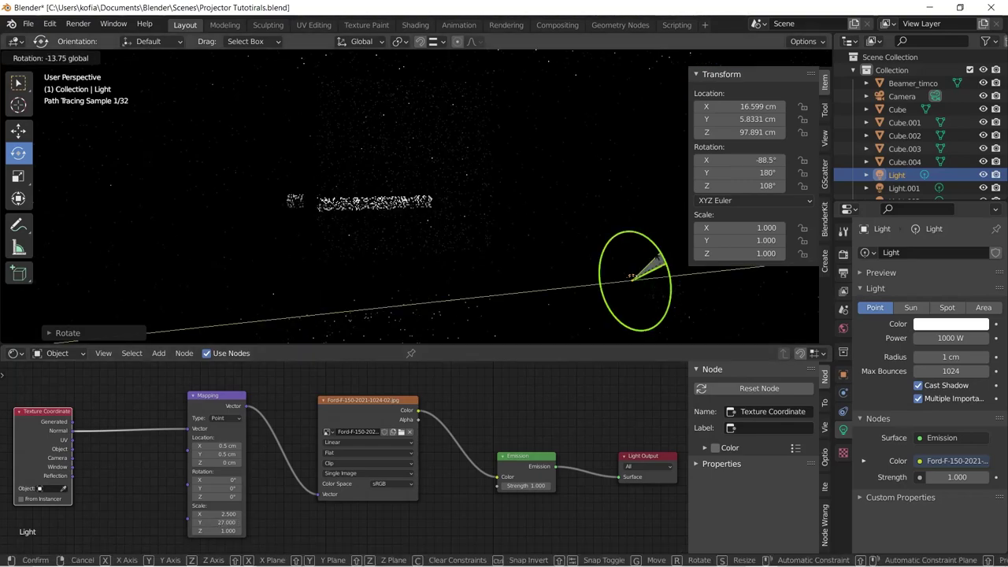
drag(660, 309, 660, 309)
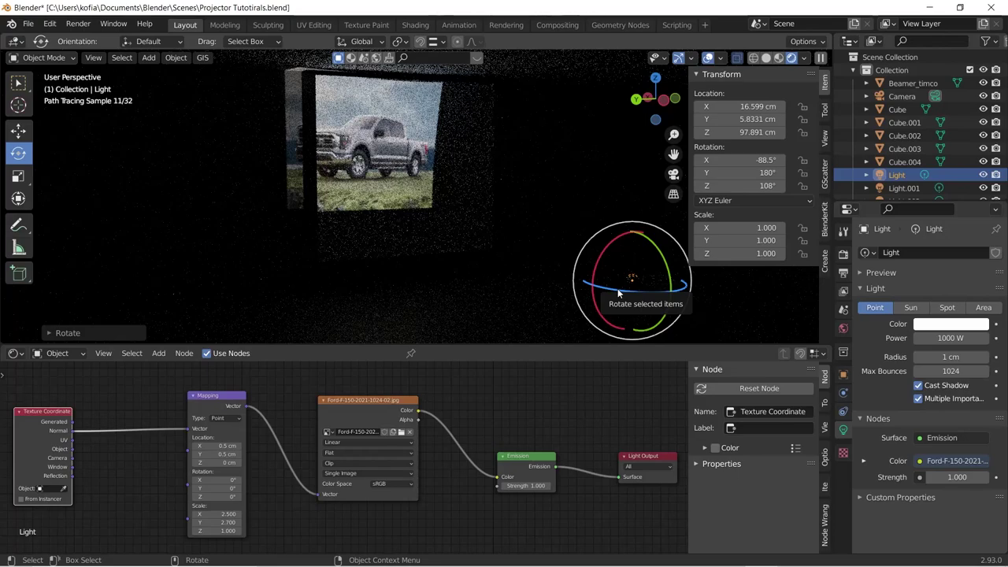
Step: Nudge the light's rotation and set the Mapping Scale Y to 3 and Scale X to 2
drag(617, 288, 622, 293)
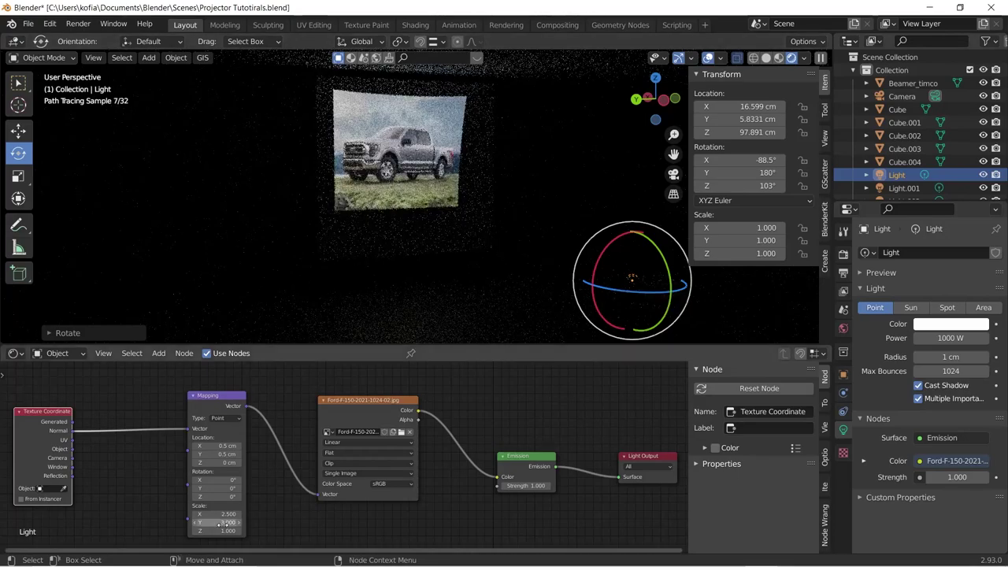
double_click(229, 522)
text(3)
key(Return)
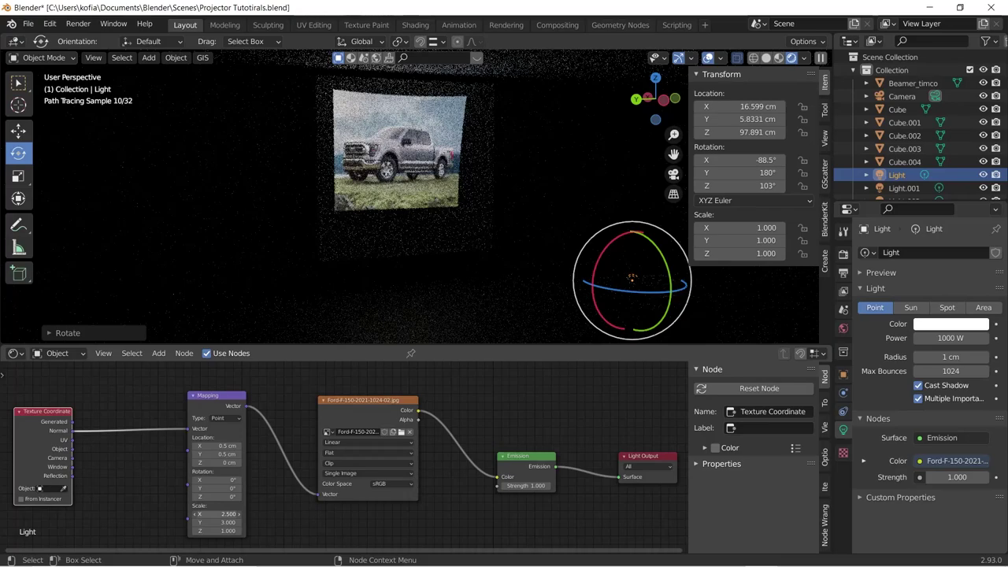
click(220, 513)
text(1)
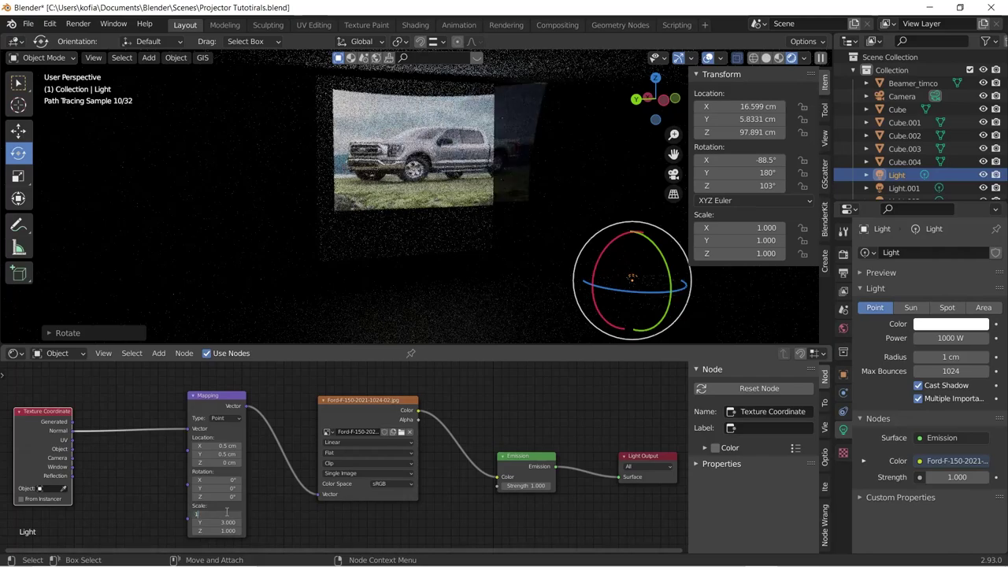
key(BackSpace)
text(2)
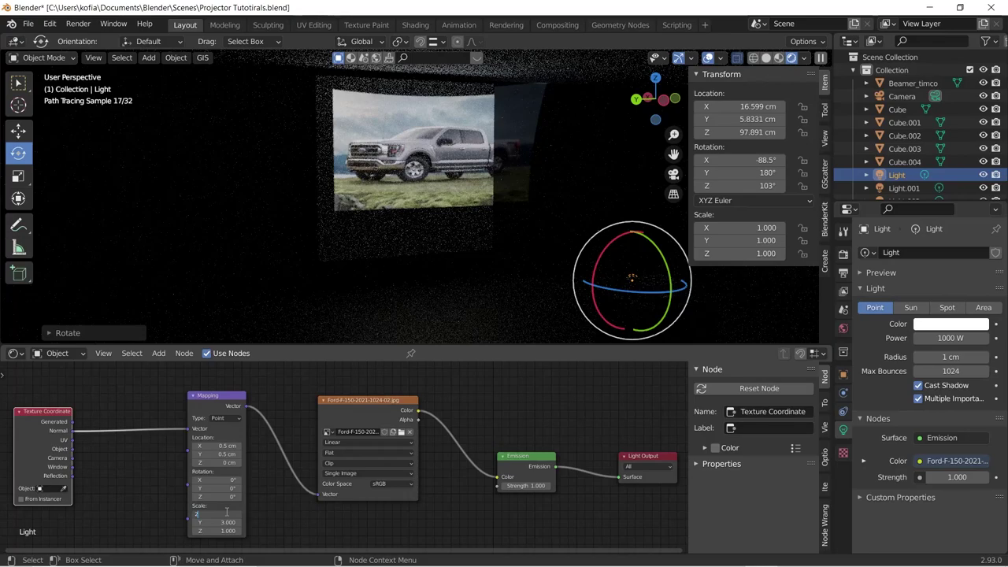
key(Return)
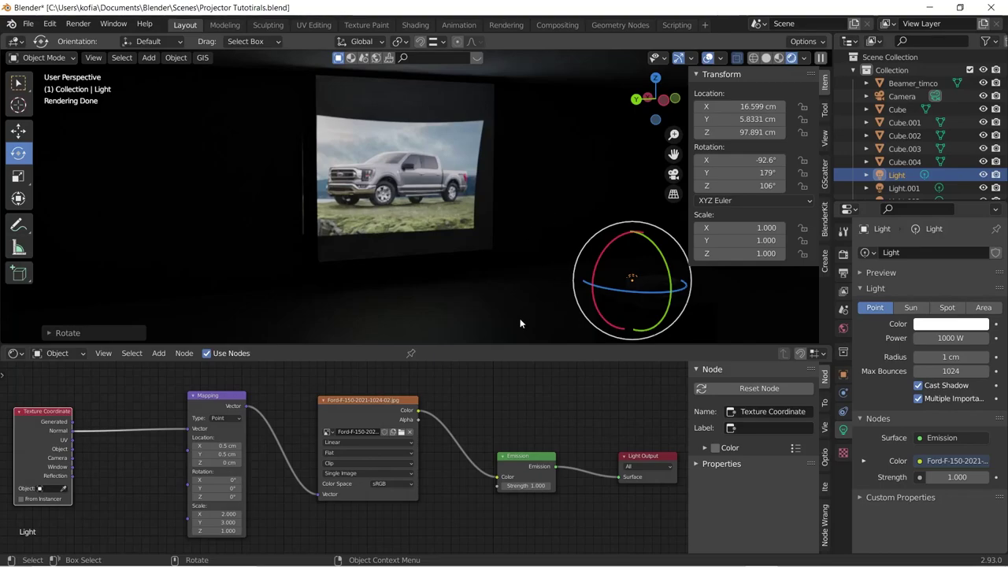
Step: Enlarge the node editor and switch it to show the World node tree
drag(483, 344, 484, 267)
click(77, 275)
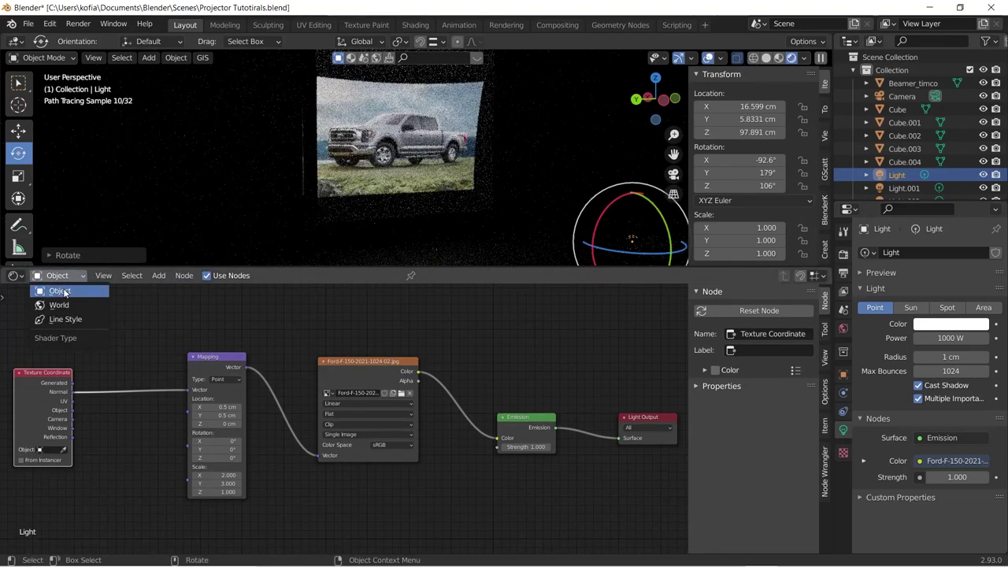
click(59, 305)
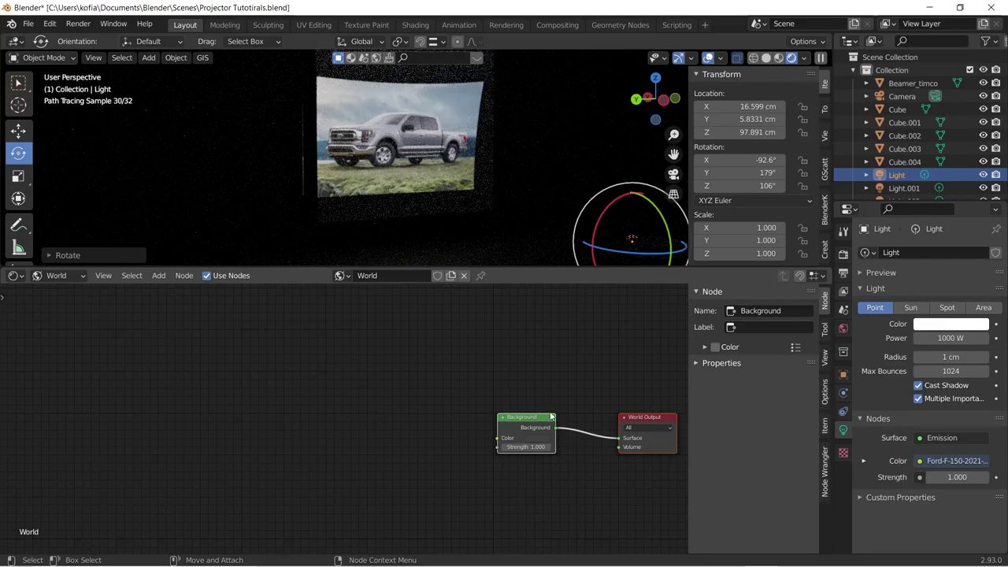
middle_drag(529, 417, 505, 366)
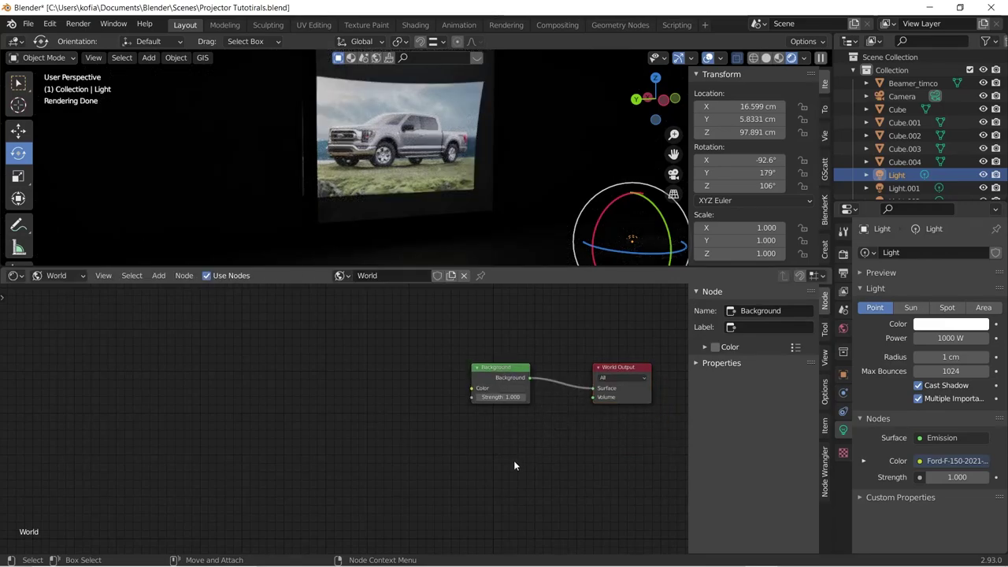
Step: Add a Principled Volume node below Background and wire it into the World Output's Volume input
key(shift+a)
text(principled)
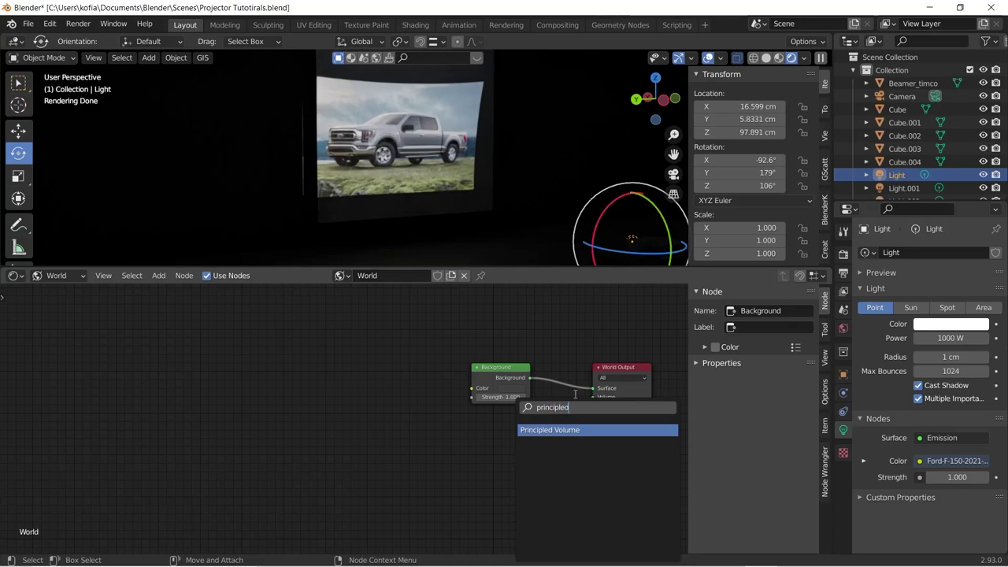
key(Return)
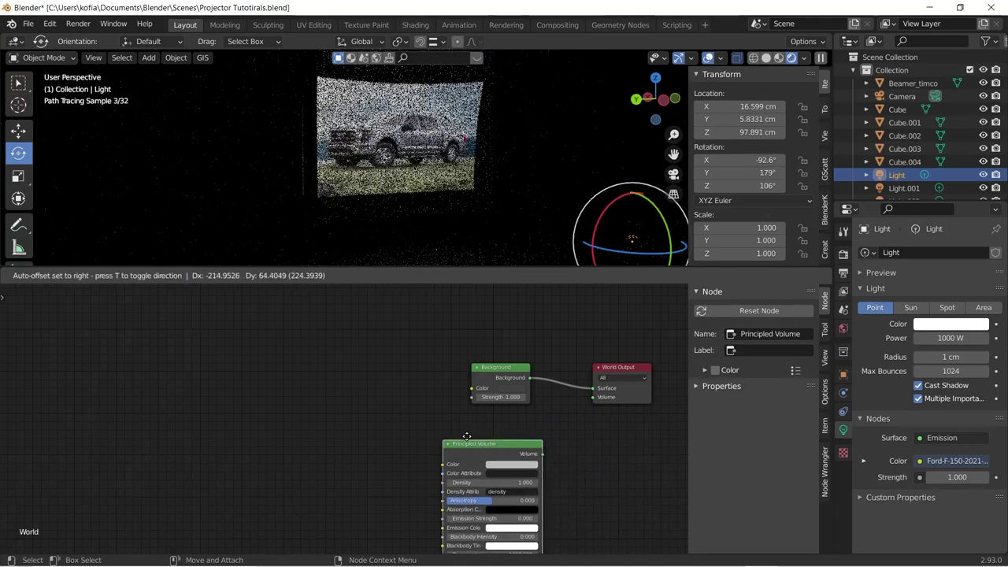
click(467, 432)
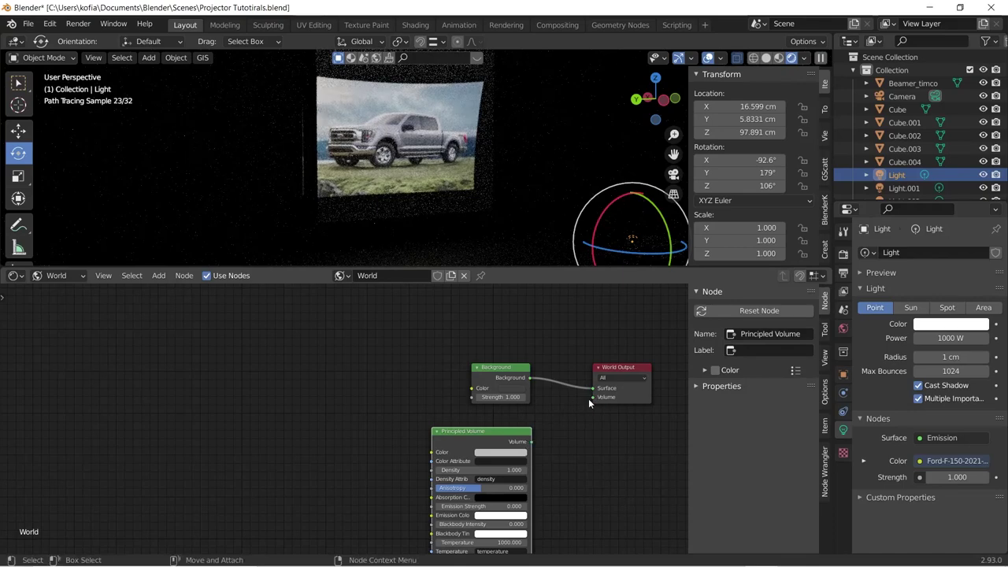
drag(590, 398, 531, 441)
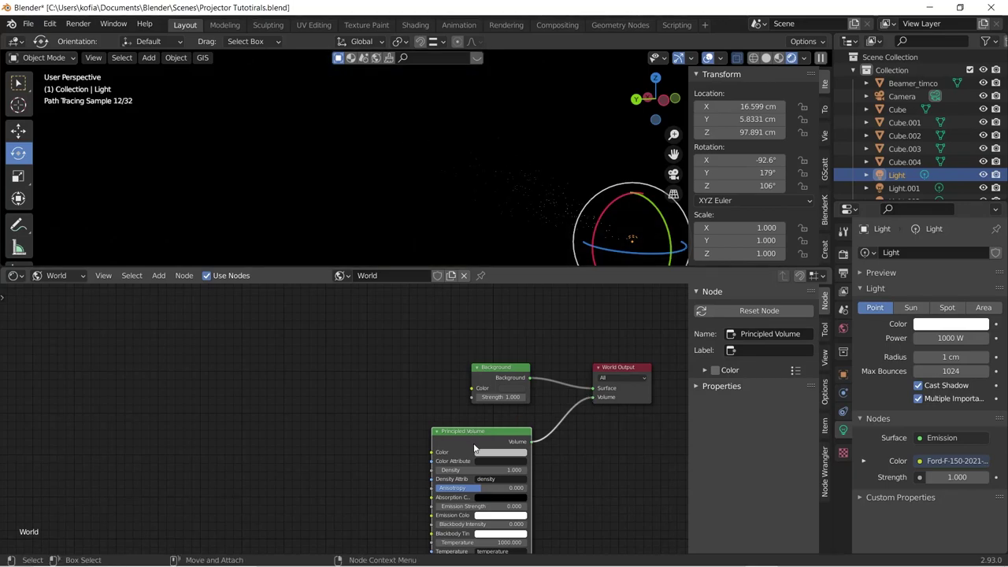
Step: Set the Principled Volume density to 0.1 and enlarge the 3D viewport
click(498, 469)
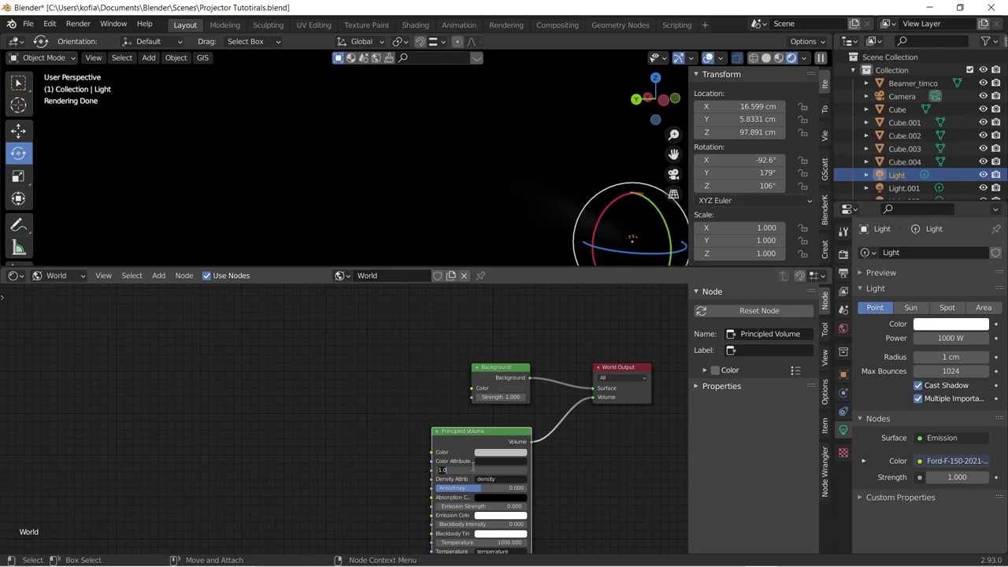
text(0.1)
key(Return)
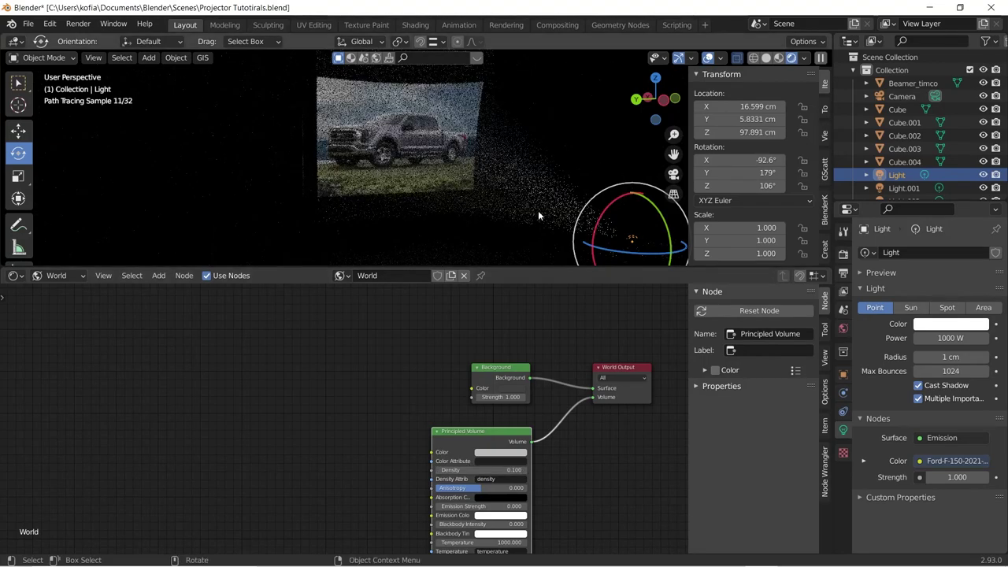
drag(504, 267, 507, 560)
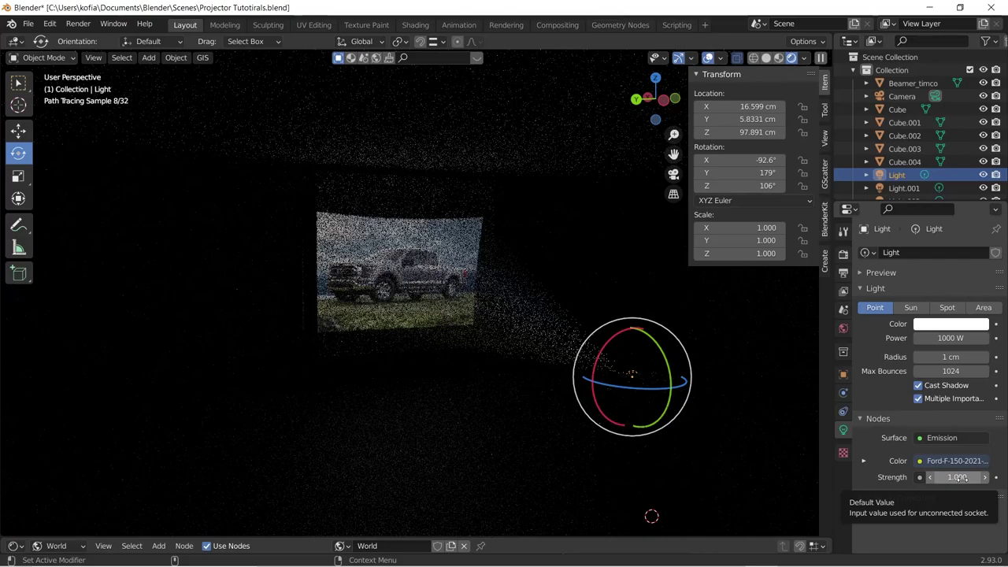
Step: Raise the light's emission Strength from 1.000 to 3.000 and orbit the view
drag(959, 477, 979, 472)
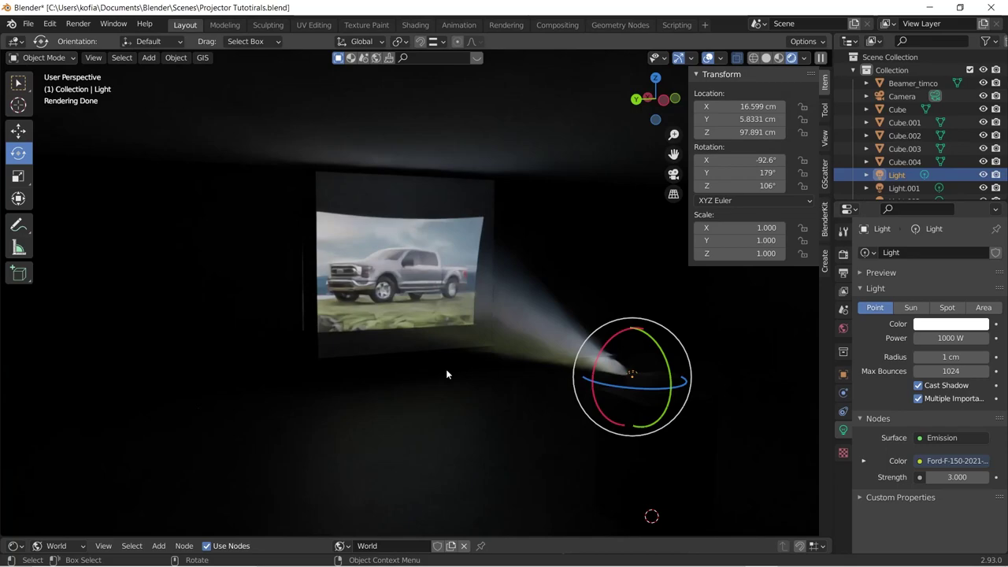
middle_drag(446, 368, 499, 293)
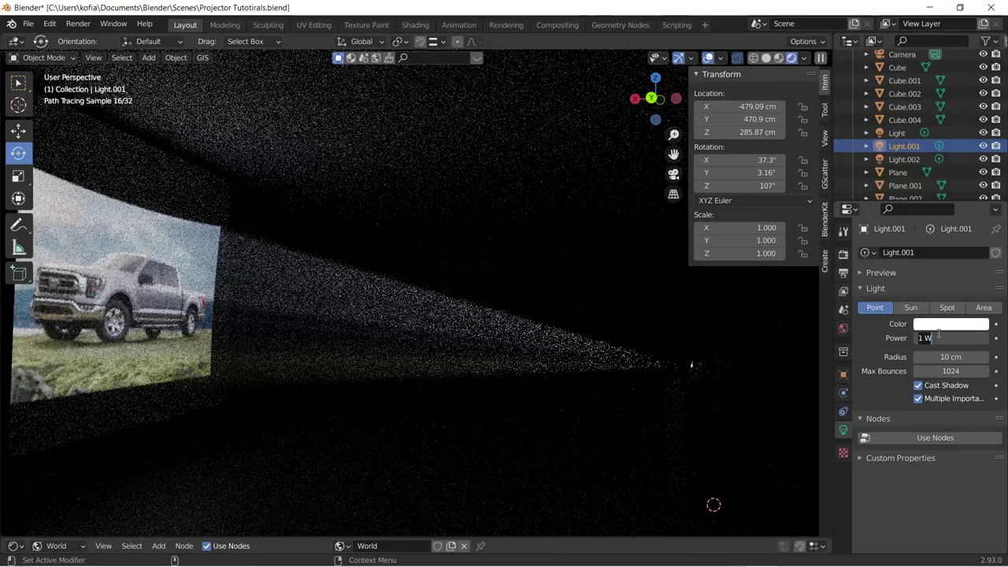
Step: Confirm Light.001's new power value and select Light.002
click(688, 375)
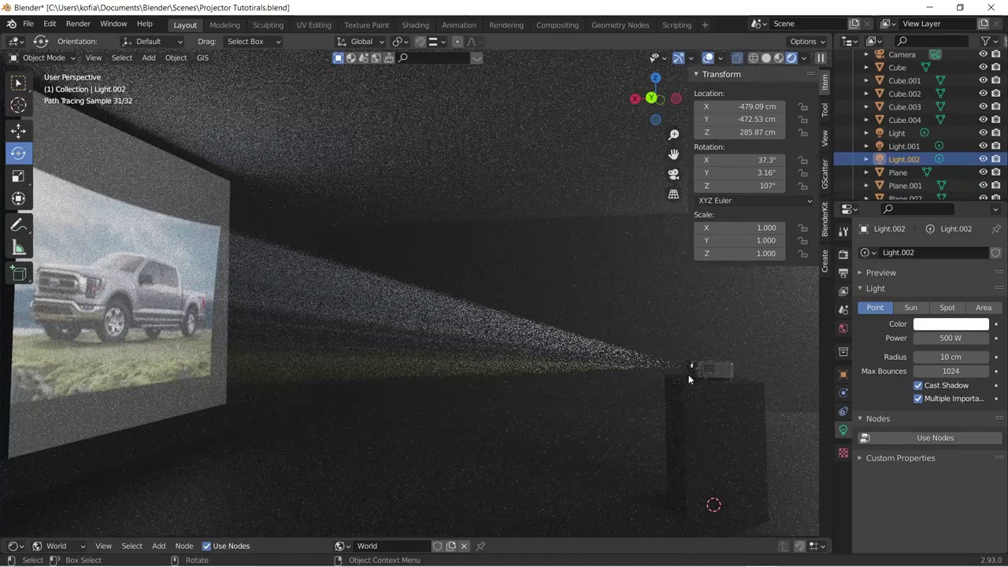